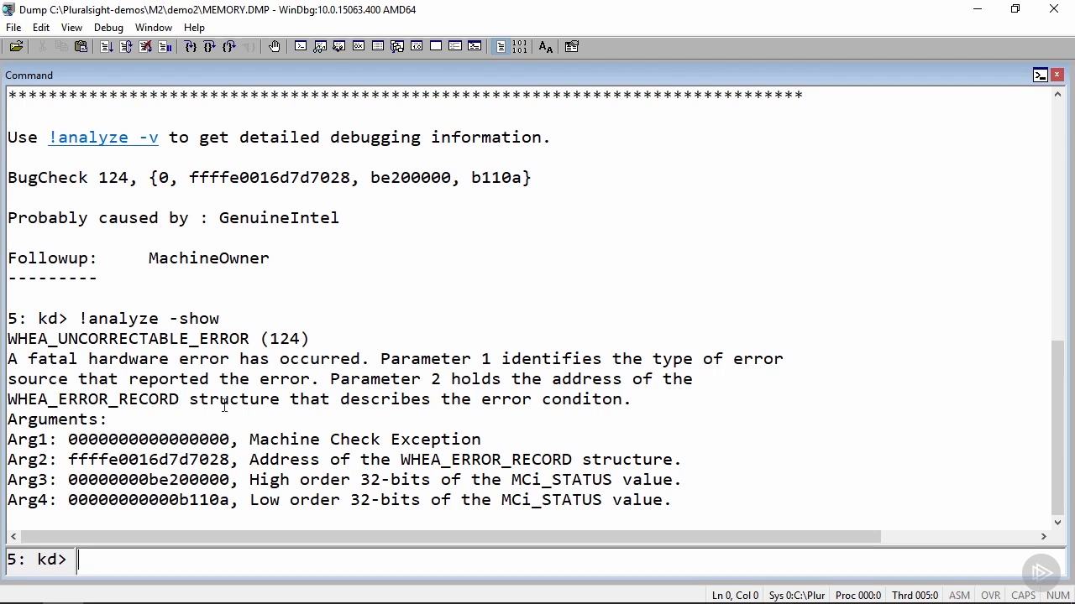
Highlight the Machine Check Exception description of Arg1 and the MCi_STATUS term in the Arg3 line of the analysis output.
drag(239, 433, 496, 444)
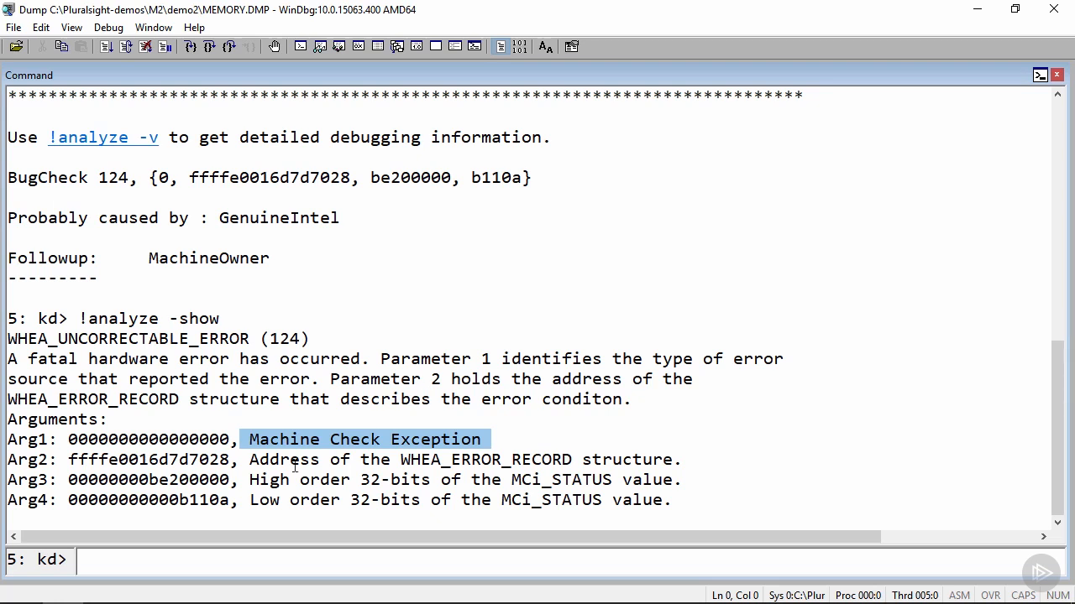
drag(237, 482, 480, 481)
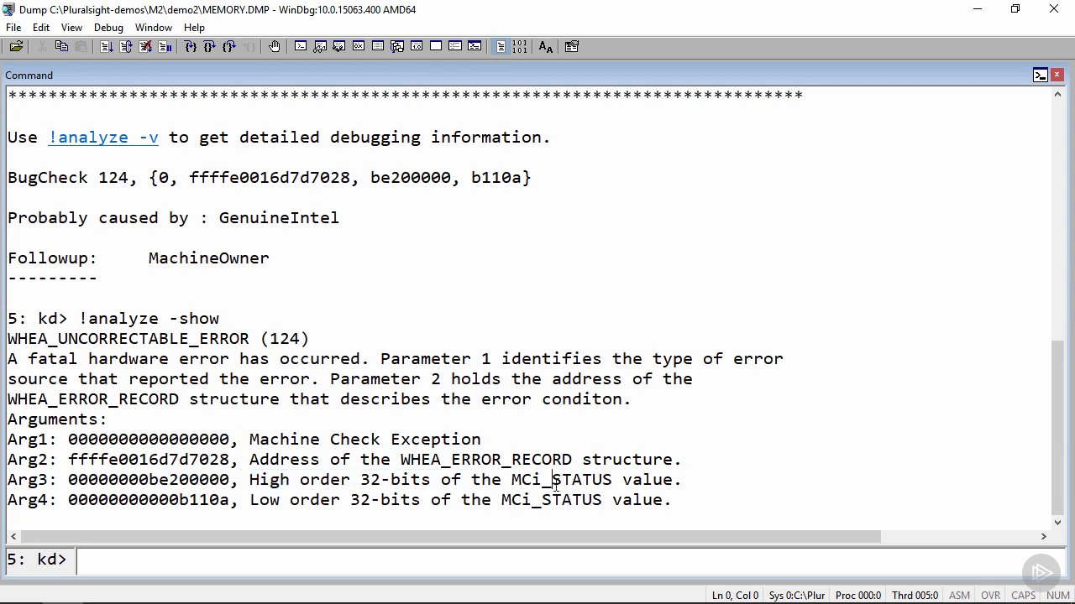
double_click(554, 483)
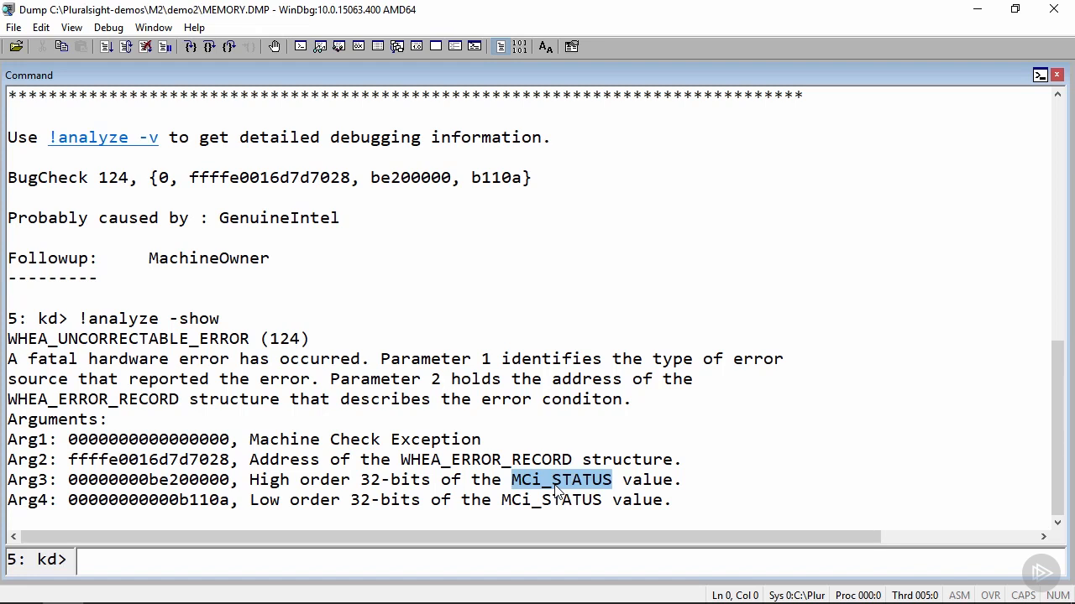
Open the debugger help contents and bring up the Bug Check 0x124: WHEA_UNCORRECTABLE_ERROR topic in the Bug Check Code Reference.
click(193, 31)
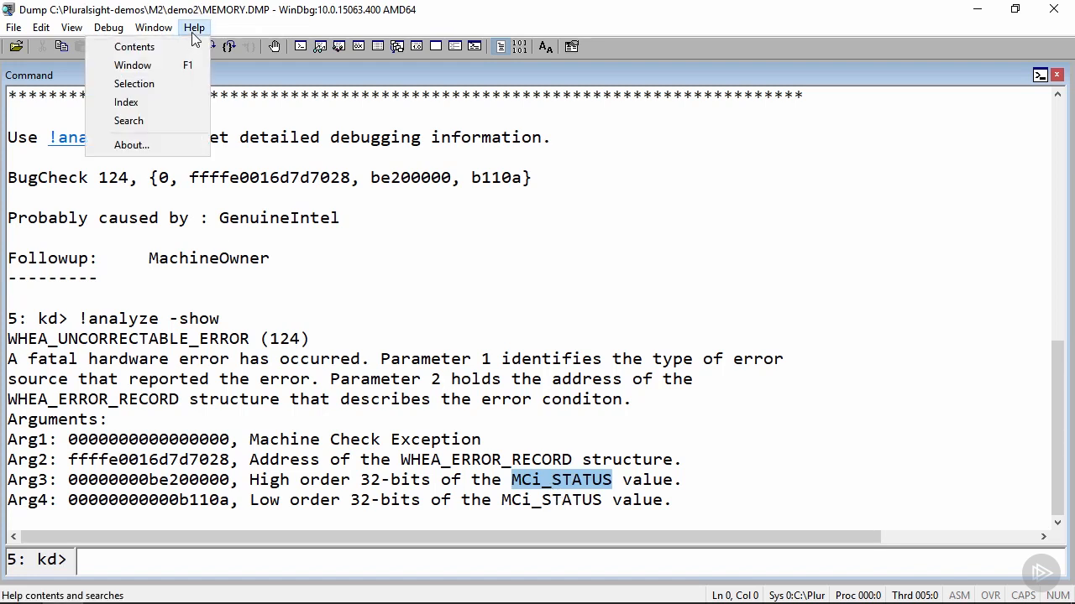
click(164, 46)
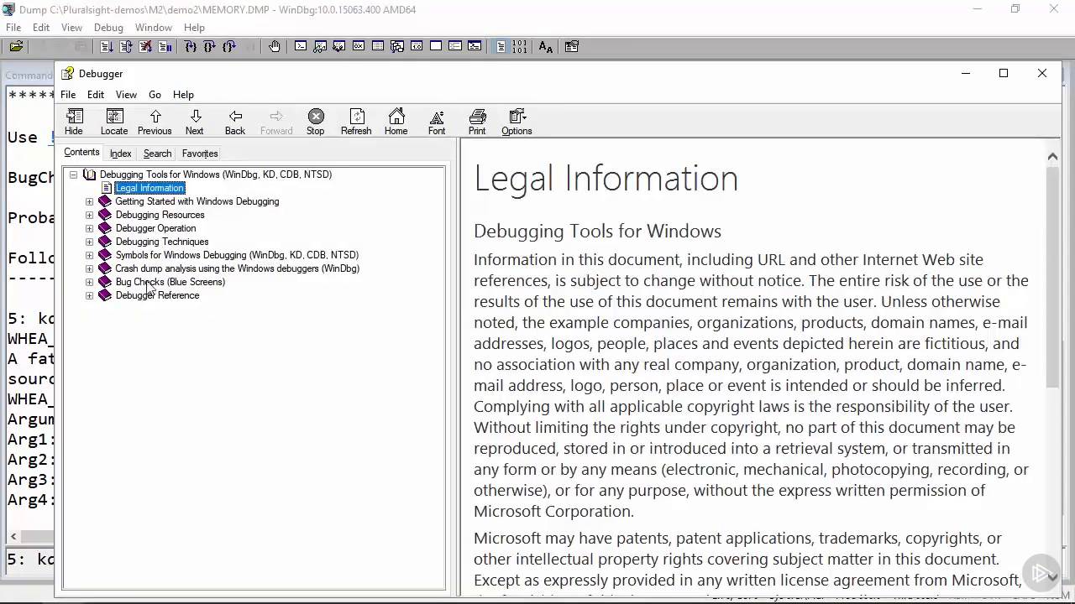
click(149, 284)
click(151, 322)
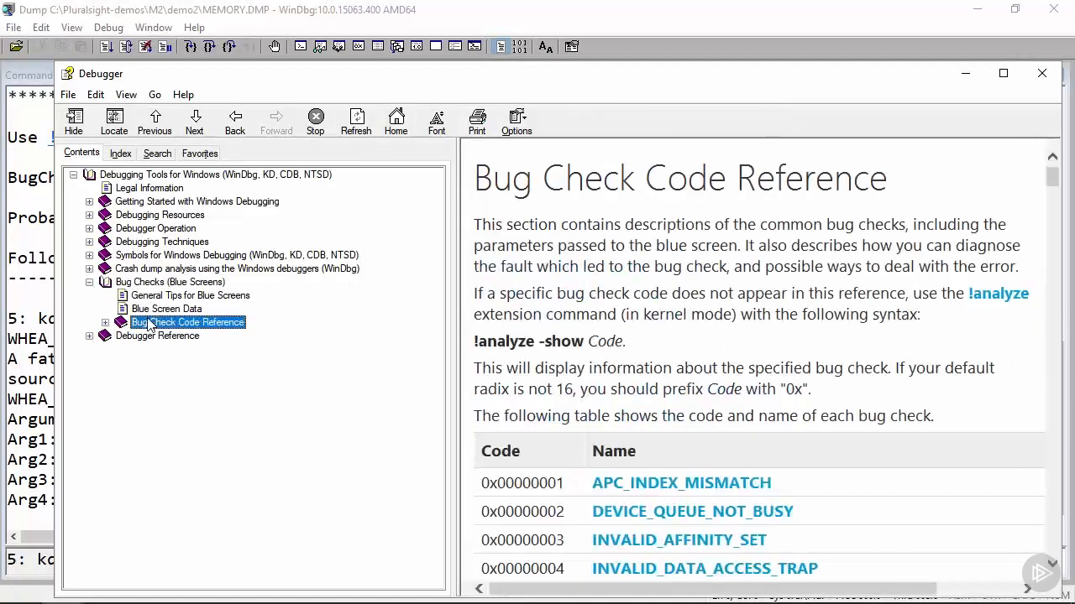
drag(438, 503, 438, 504)
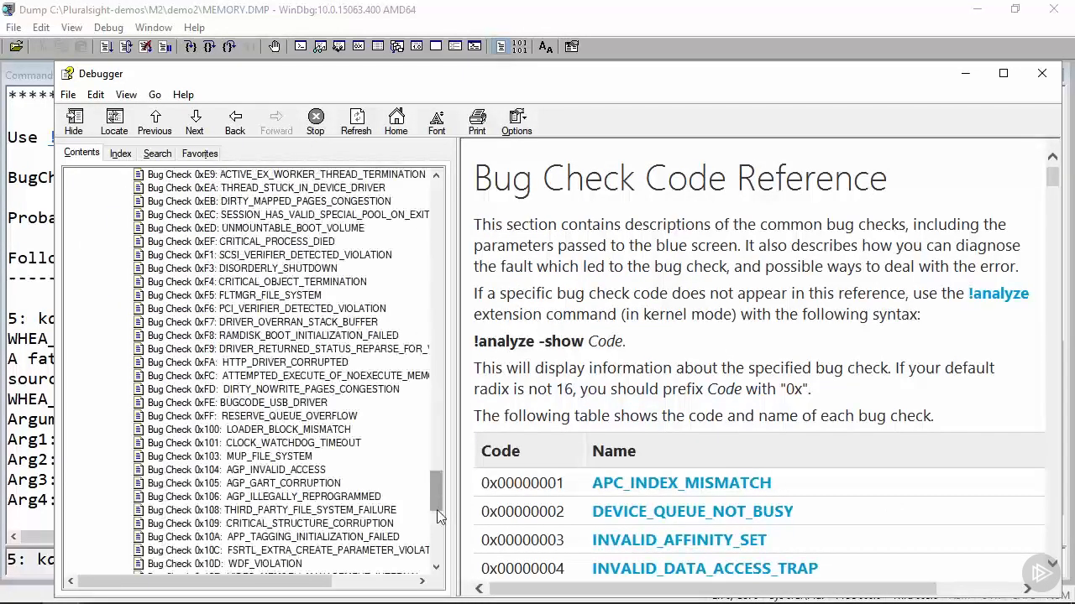
click(435, 524)
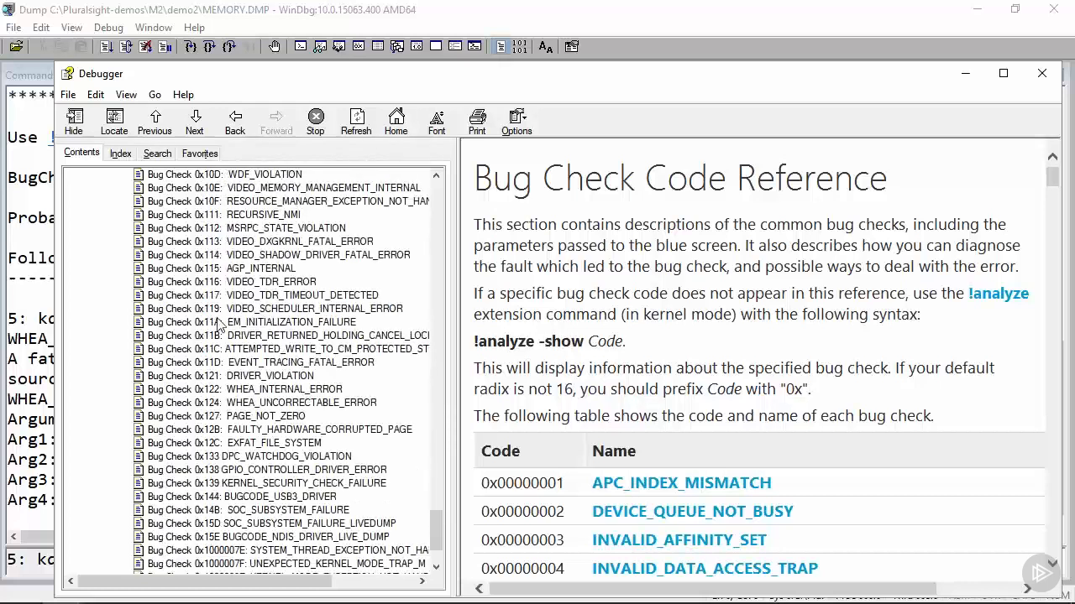
click(207, 405)
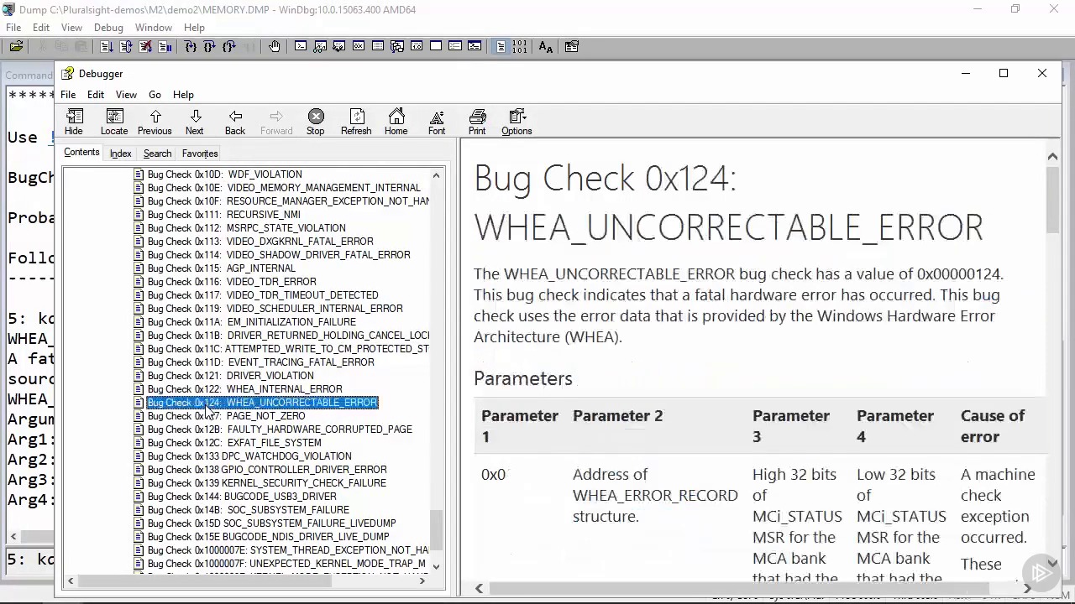
Read the 0x124 help topic from the parameter table through the Remarks section, and close the help window.
scroll(831, 304, down, 3)
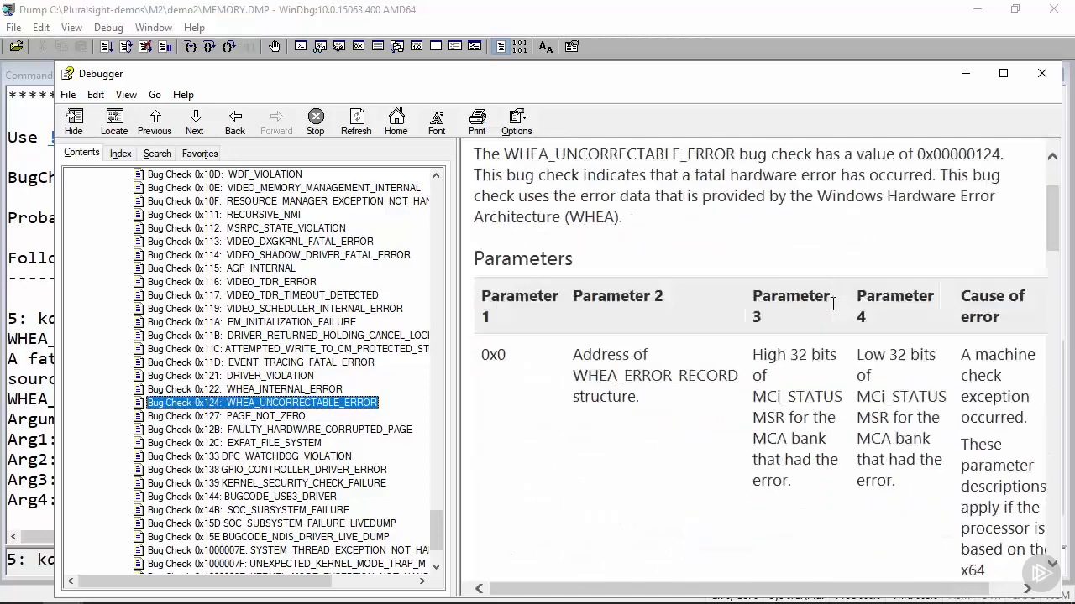
scroll(831, 304, up, 3)
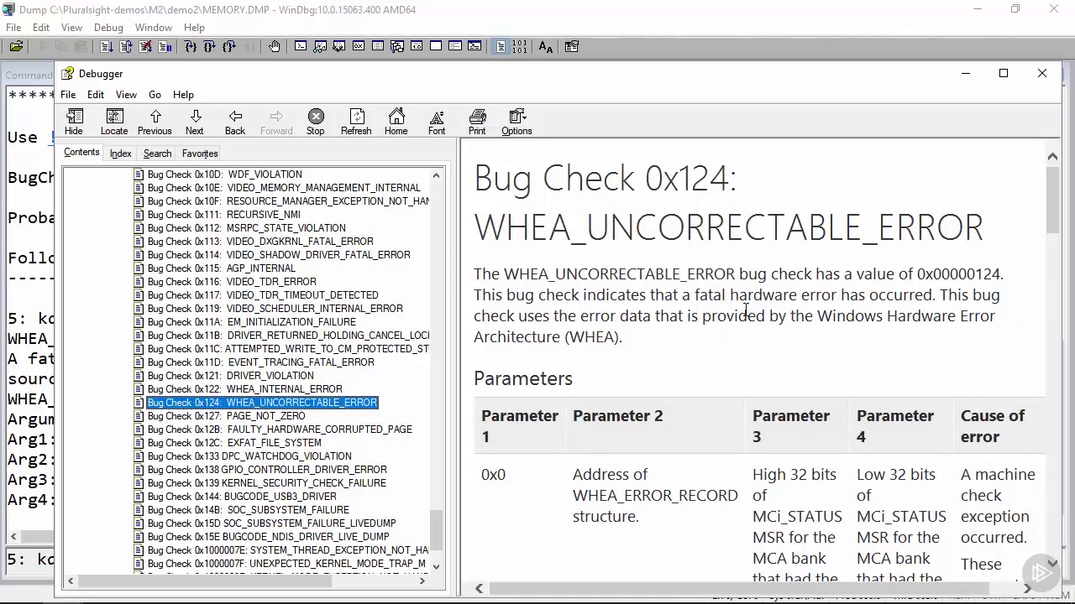
scroll(729, 339, down, 1)
scroll(729, 339, down, 3)
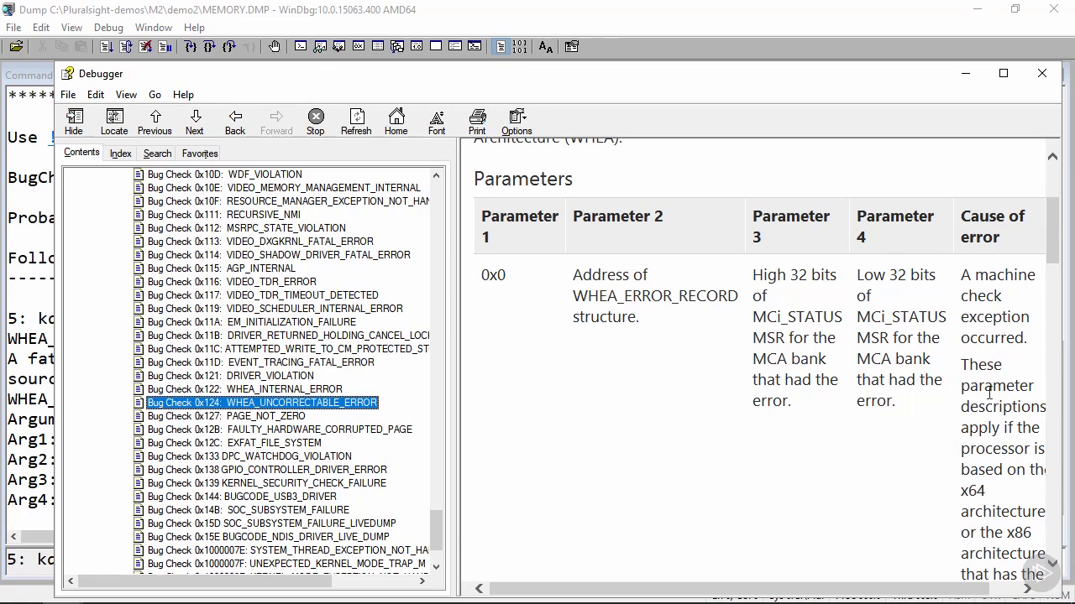
scroll(972, 435, down, 1)
scroll(972, 435, down, 6)
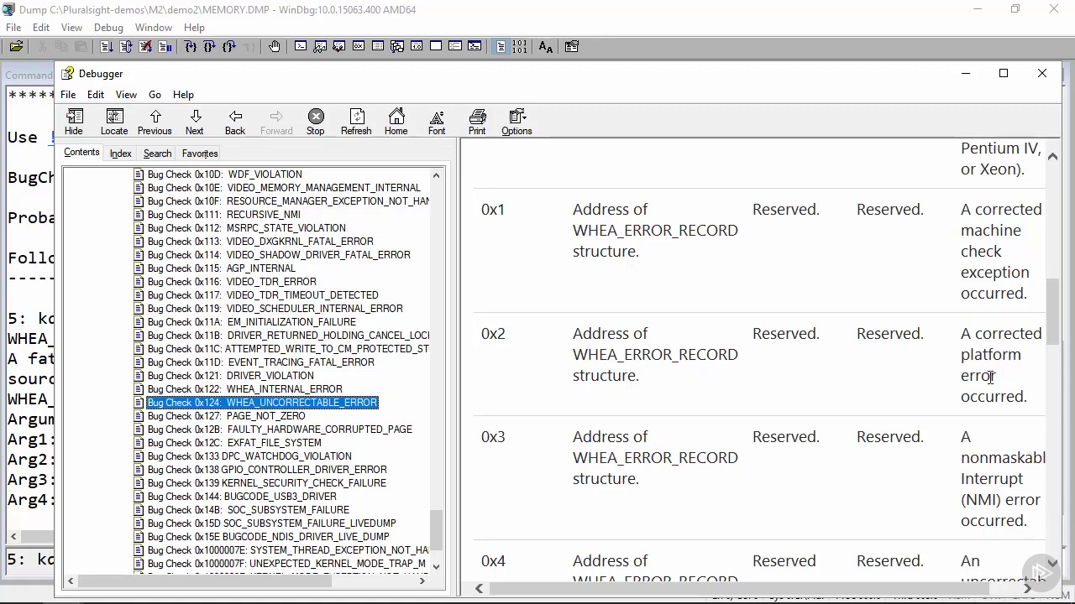
scroll(990, 377, down, 5)
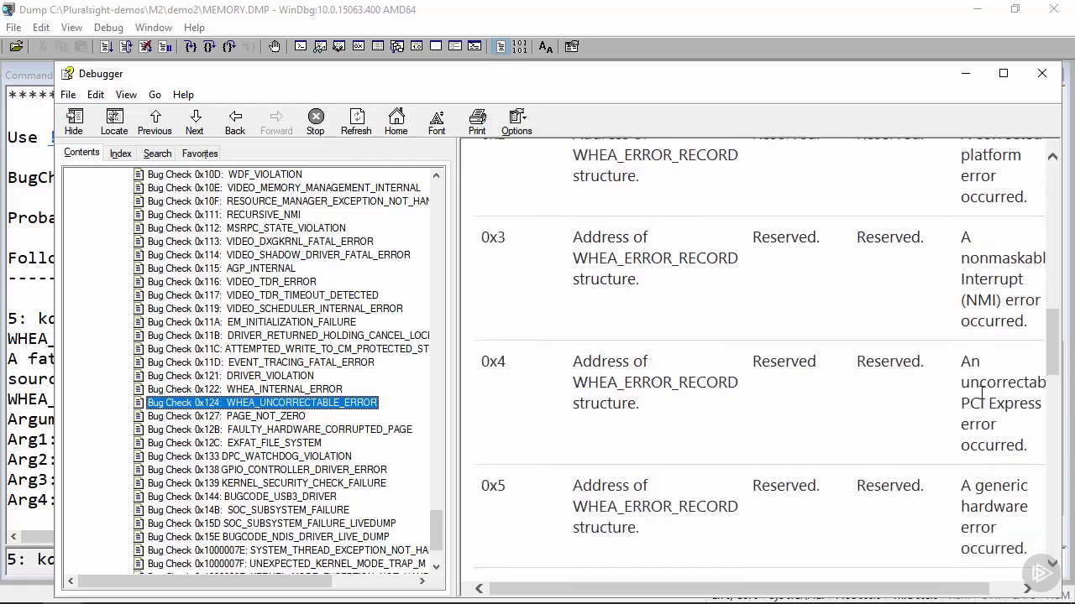
scroll(971, 411, down, 3)
scroll(961, 409, down, 6)
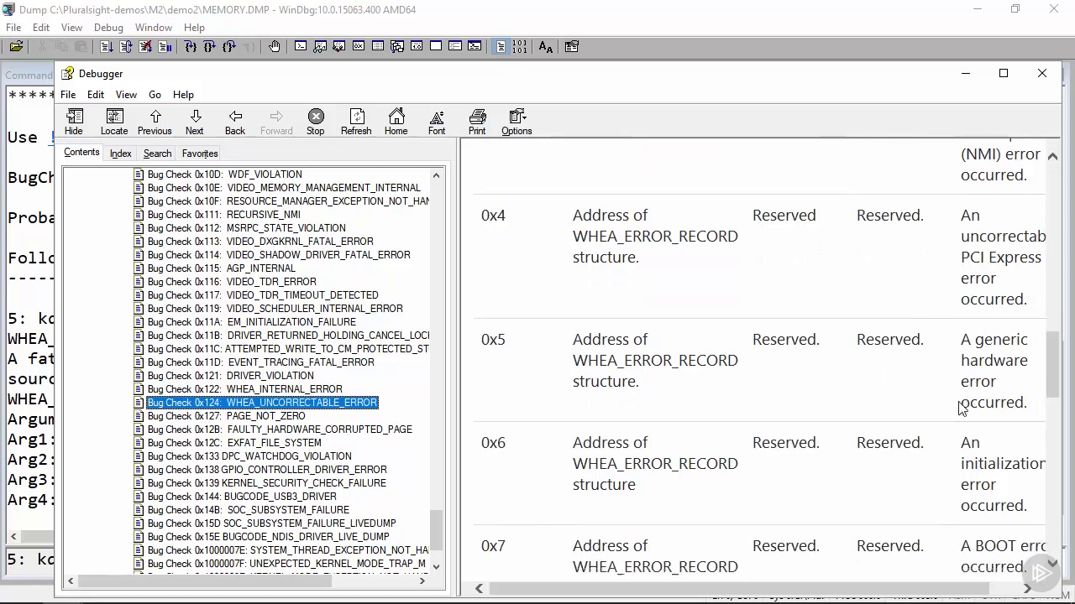
scroll(961, 409, down, 1)
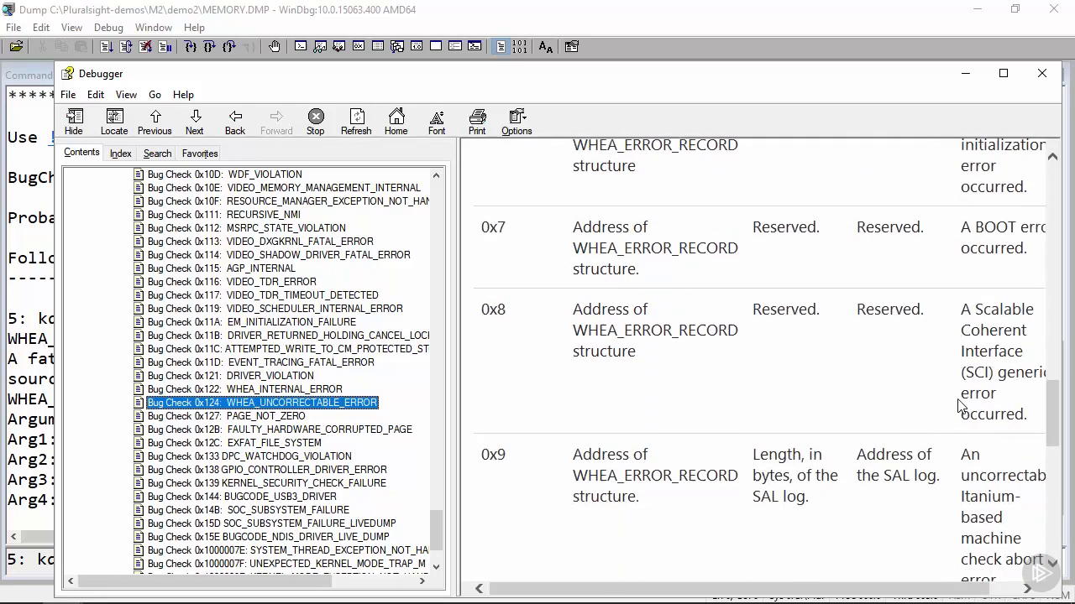
scroll(961, 408, down, 3)
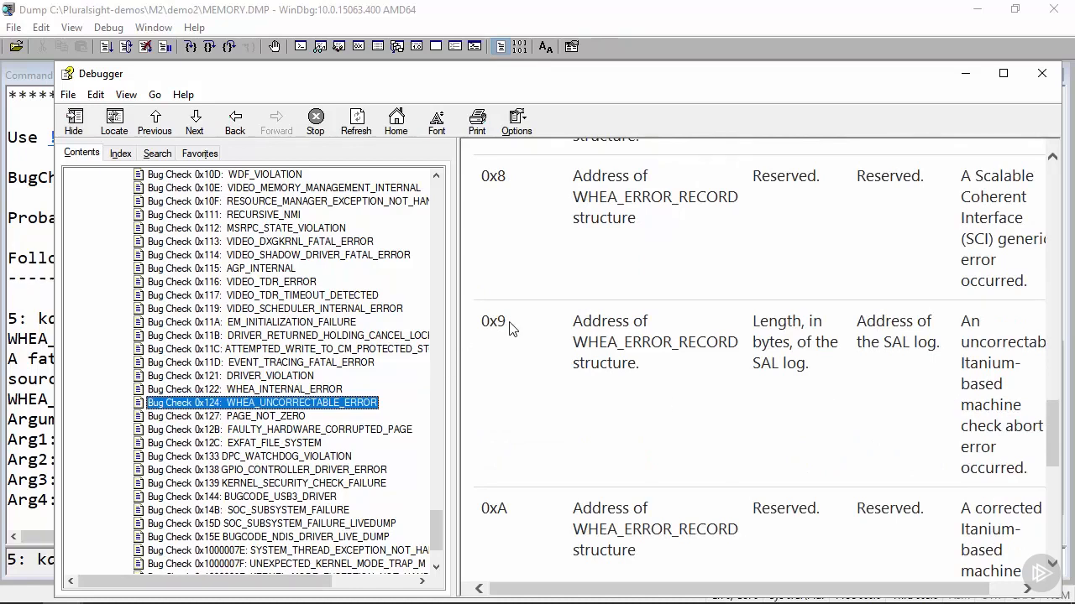
scroll(510, 329, down, 4)
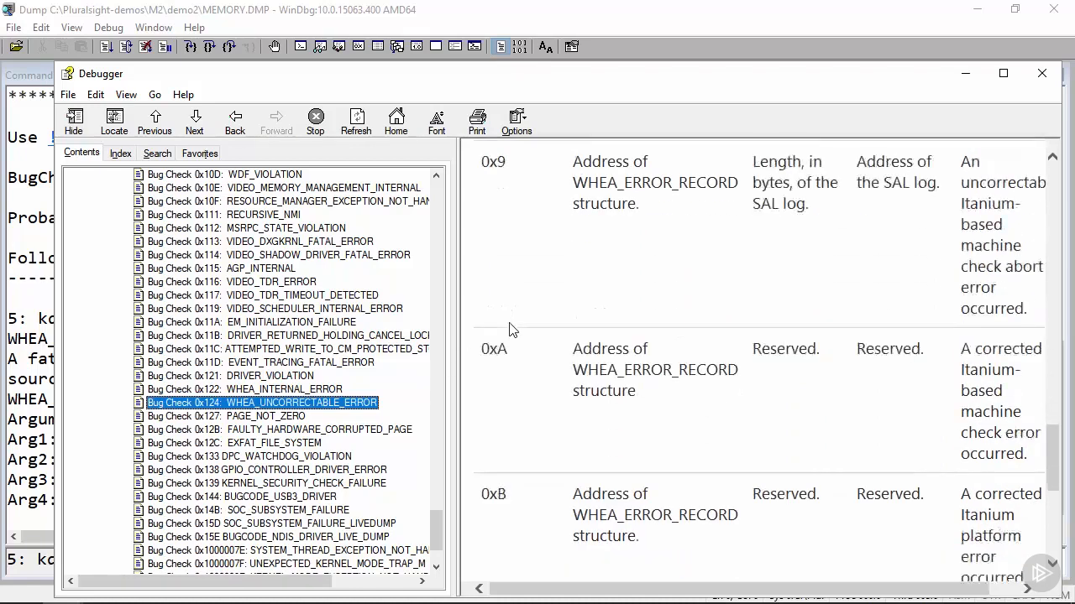
scroll(509, 329, down, 4)
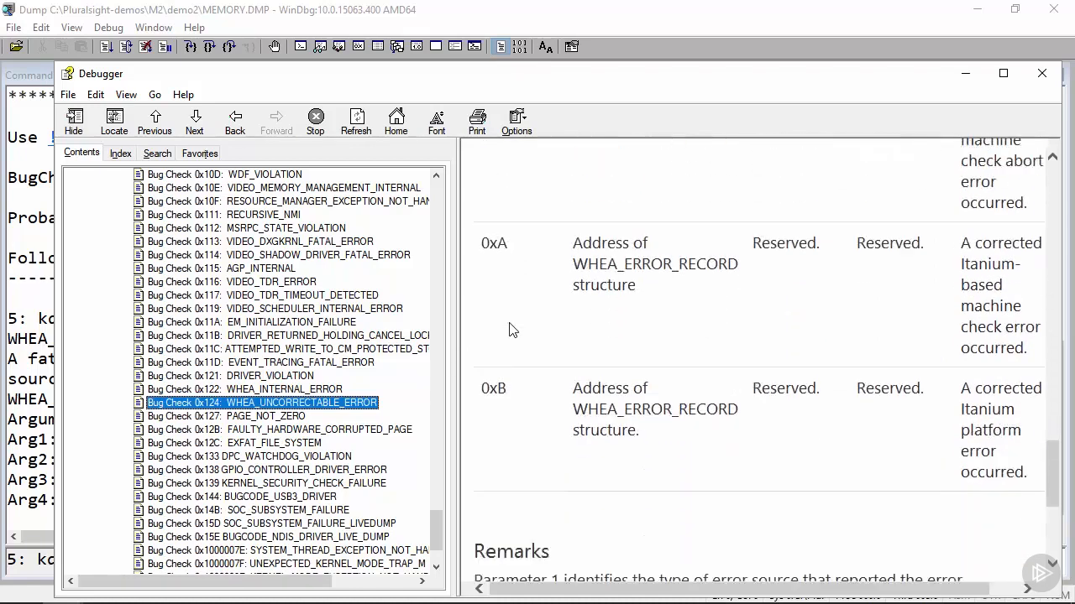
scroll(510, 329, down, 3)
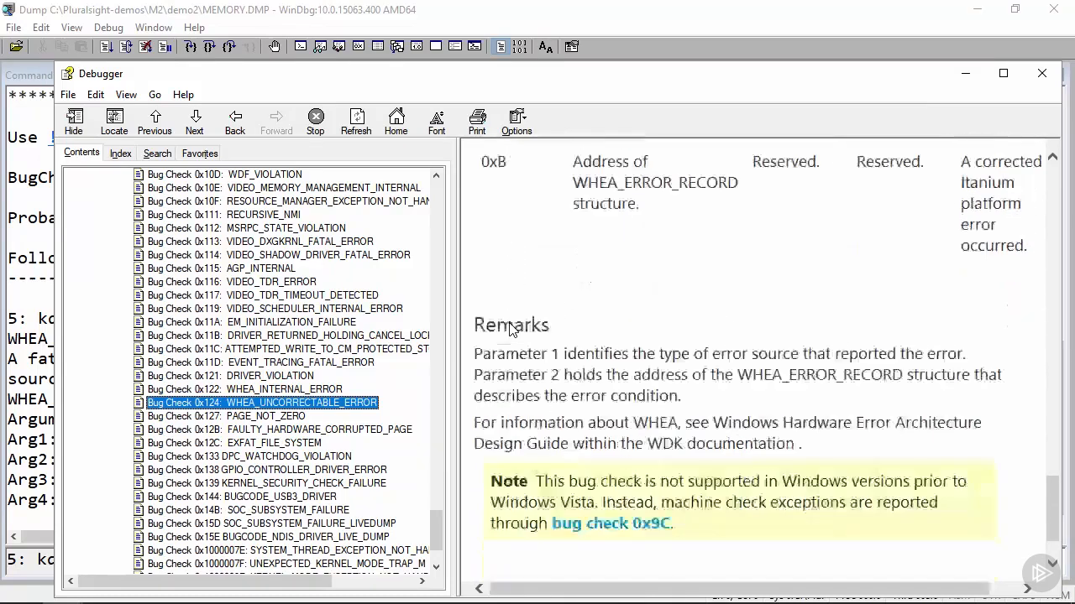
click(1042, 74)
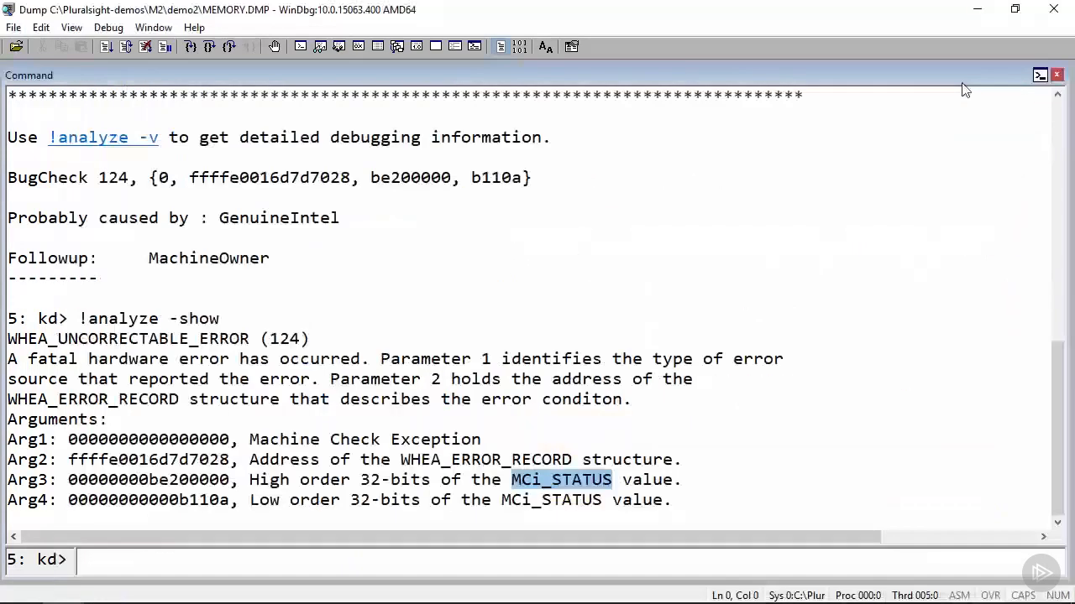
Run the !whea command on the memory dump.
click(113, 562)
text(!whea)
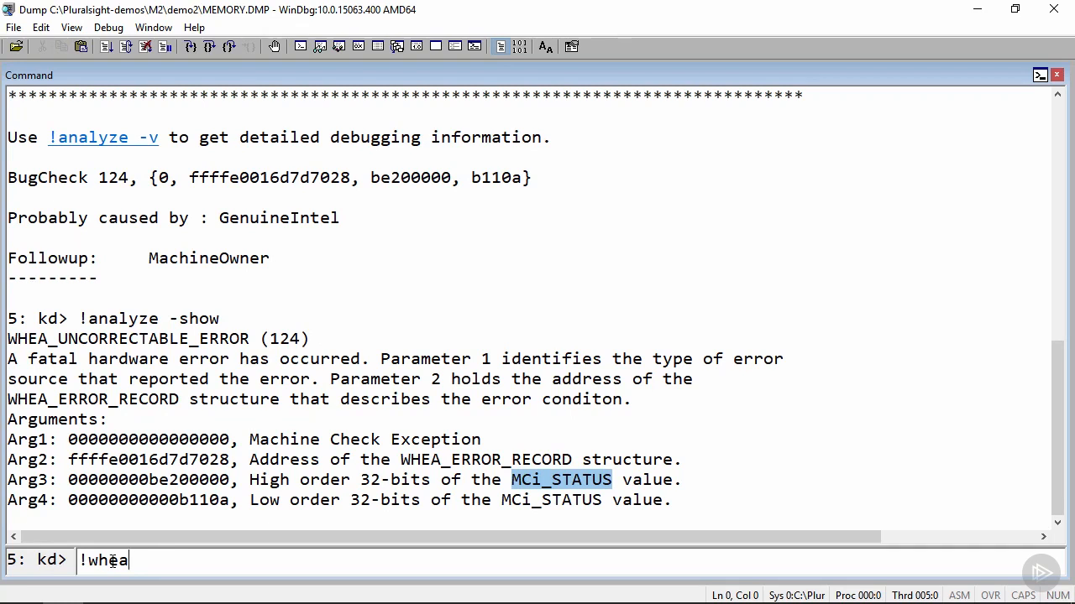
key(Return)
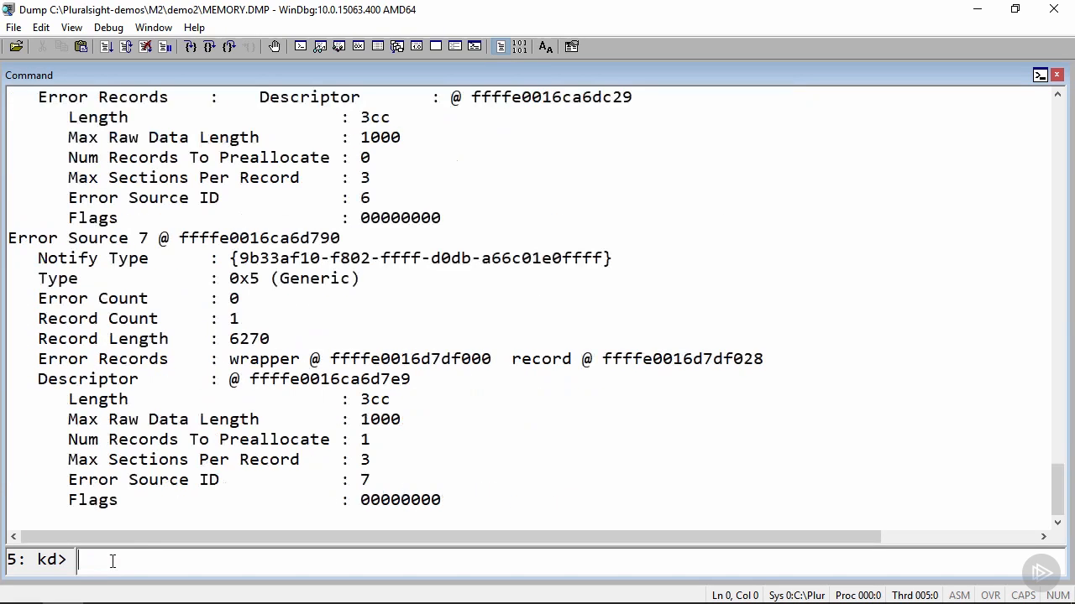
Return to the start of the !whea output and examine Error Source 0, highlighting its heading and first error record address.
scroll(300, 436, up, 13)
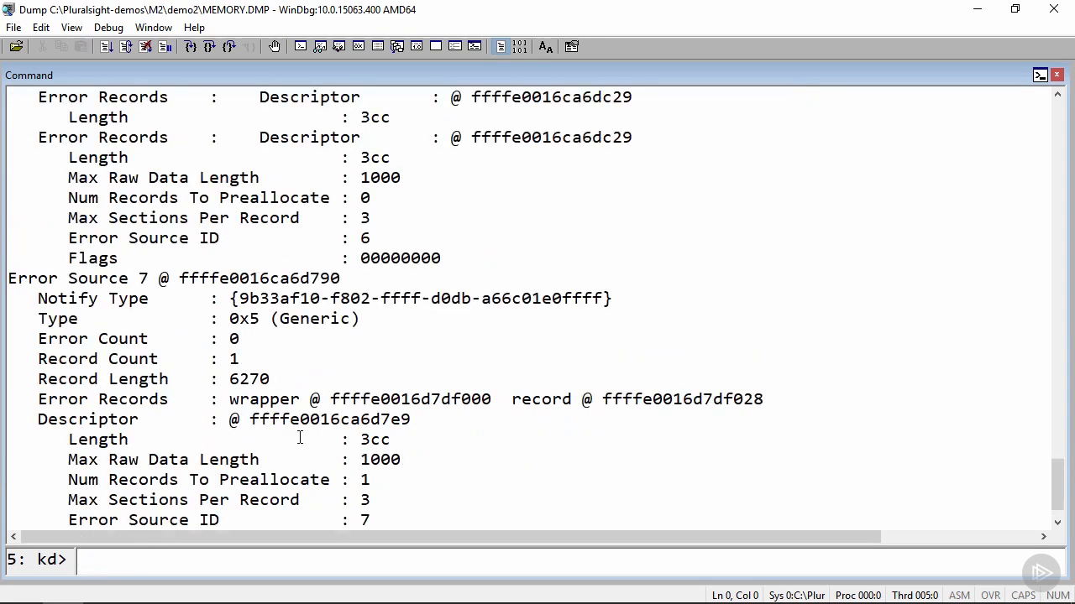
scroll(300, 436, up, 20)
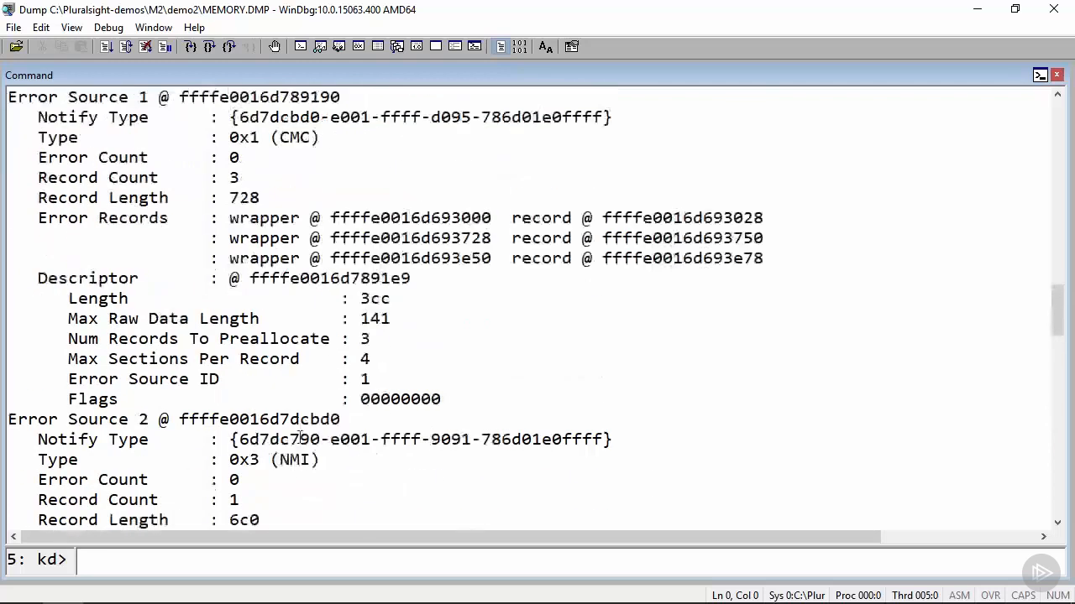
scroll(300, 437, up, 5)
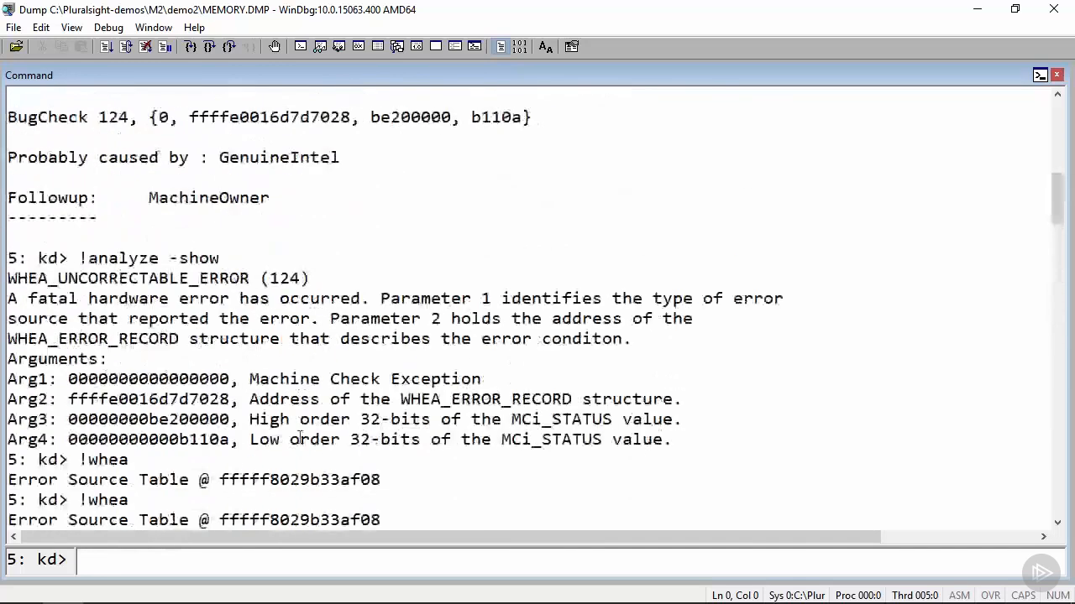
scroll(300, 437, up, 1)
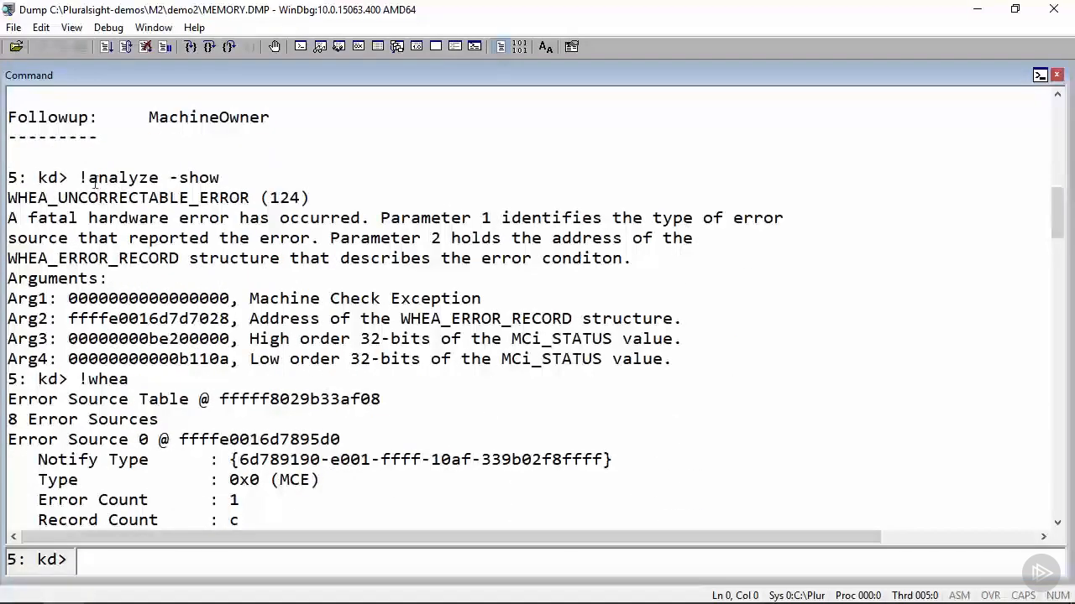
drag(74, 380, 139, 379)
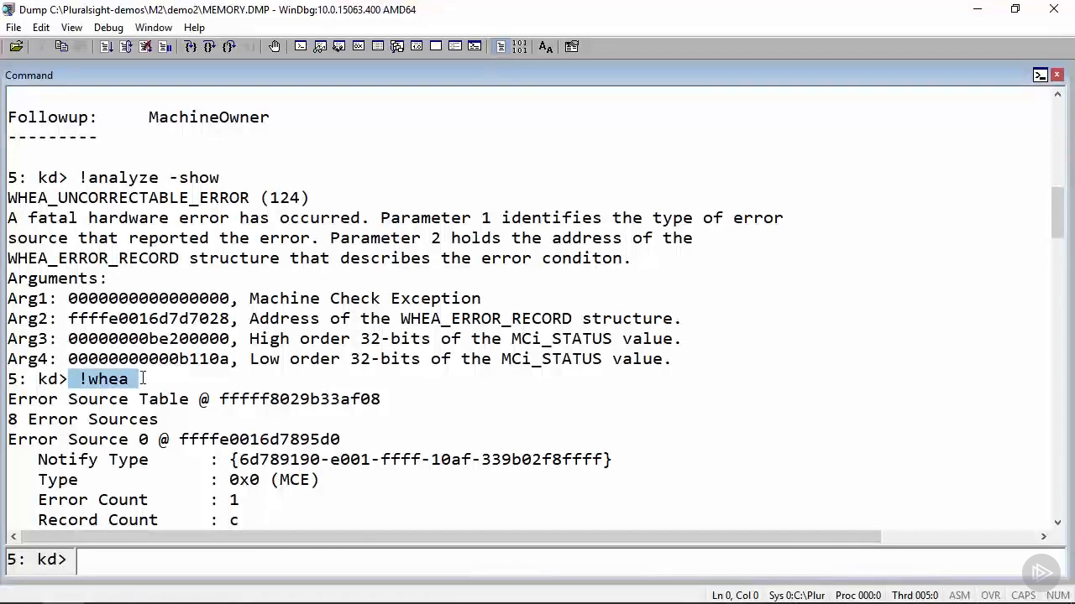
scroll(522, 356, down, 4)
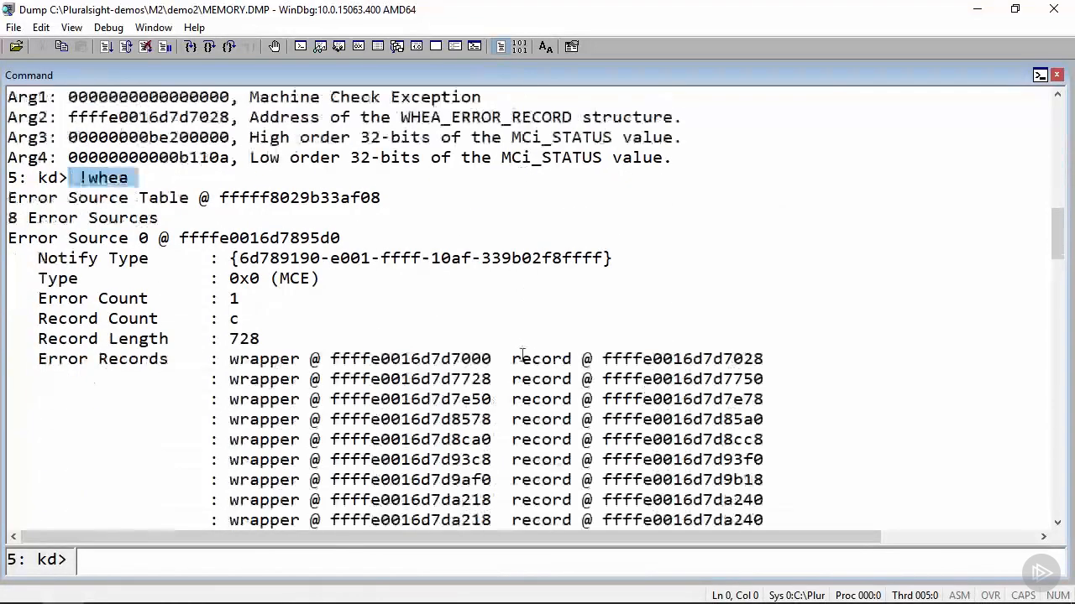
drag(9, 178, 7, 201)
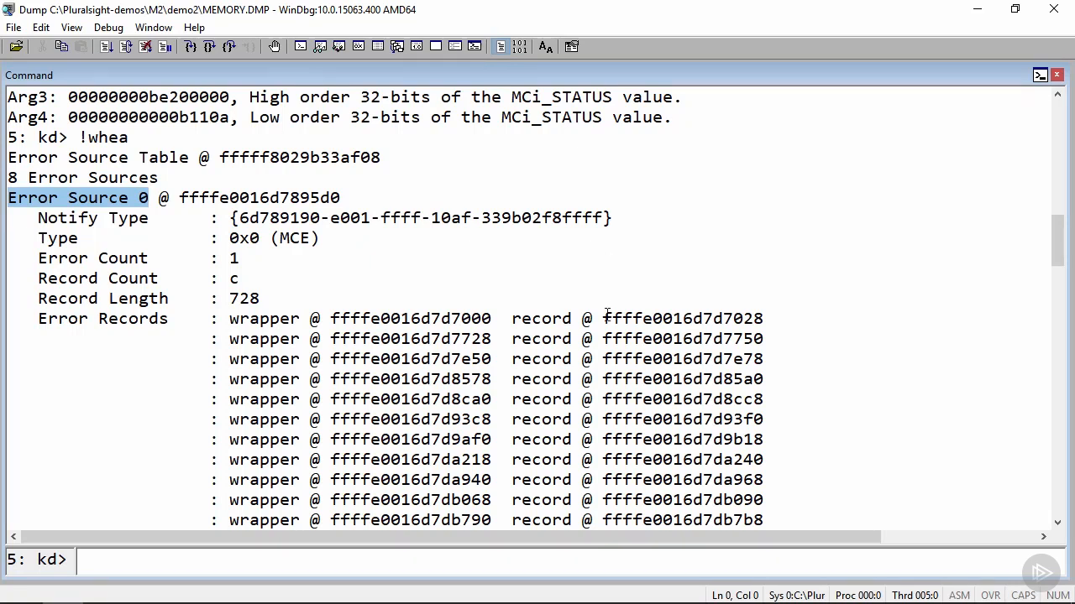
drag(510, 319, 773, 319)
scroll(777, 316, down, 3)
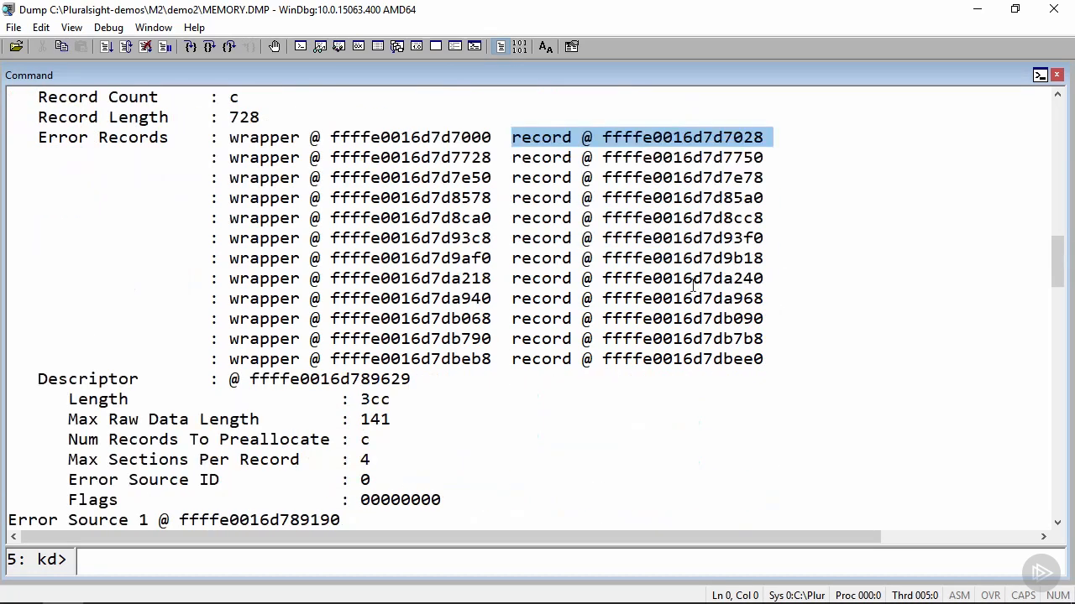
Examine the remaining error sources through Error Source 7, highlighting Source 1 with its record addresses and the Source 2 heading.
scroll(527, 335, down, 4)
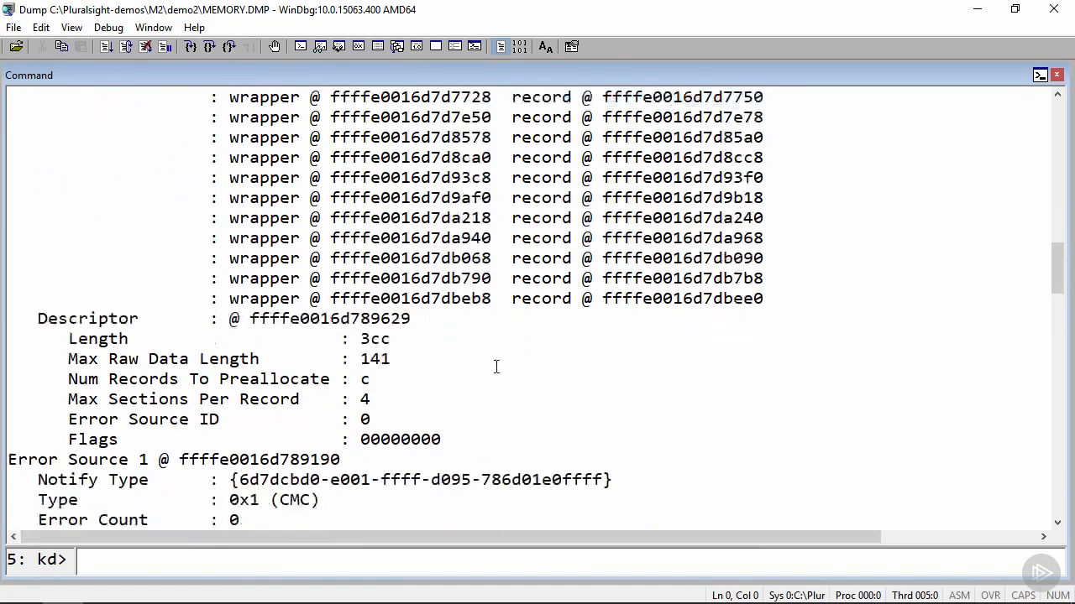
drag(149, 279, 69, 284)
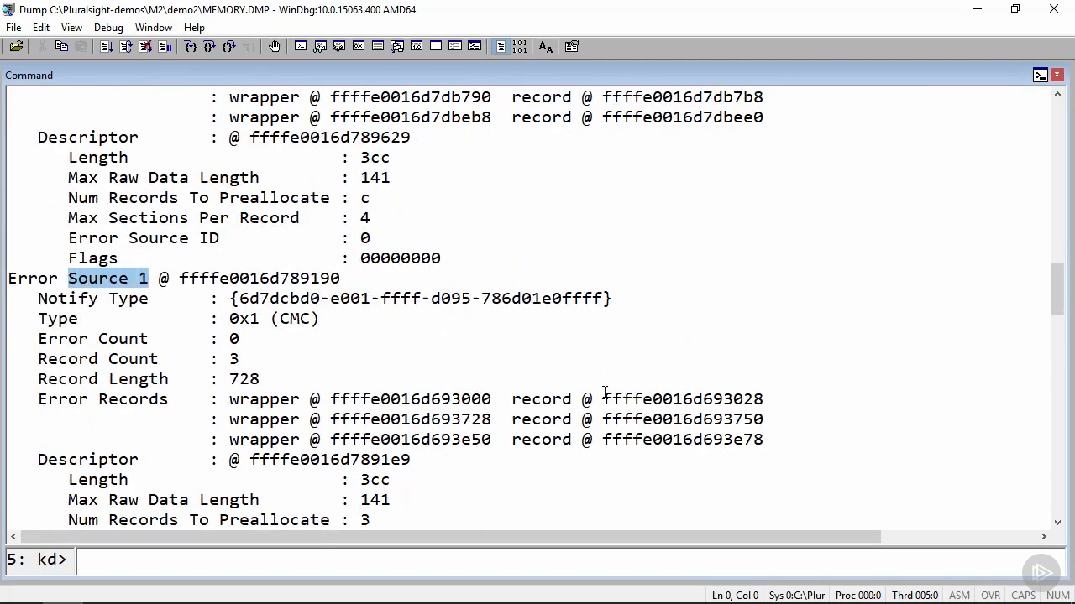
drag(773, 439, 521, 386)
scroll(520, 386, down, 6)
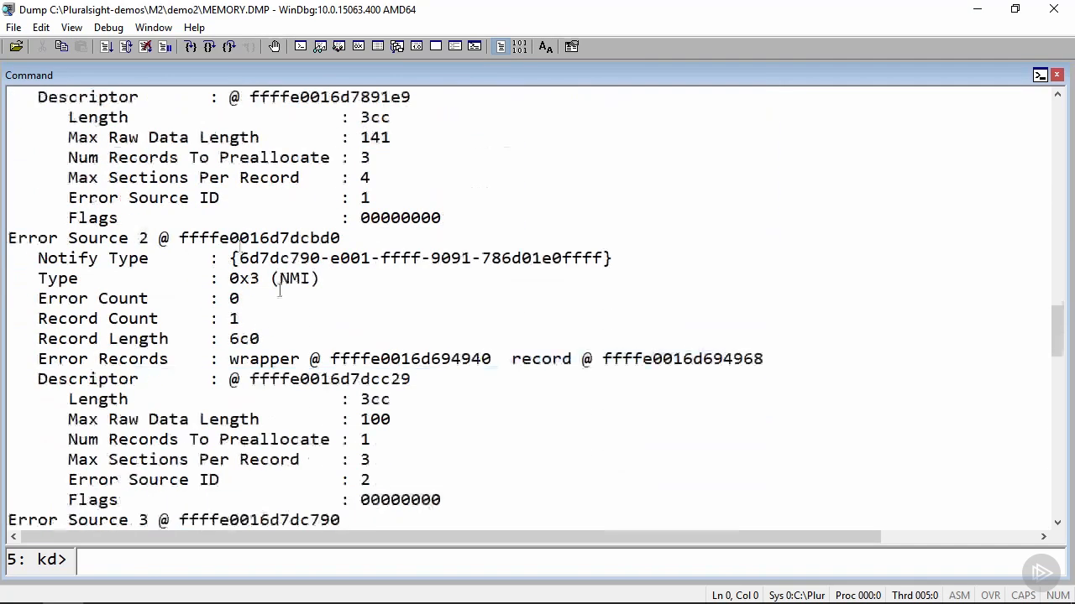
drag(149, 238, 68, 238)
scroll(554, 260, down, 20)
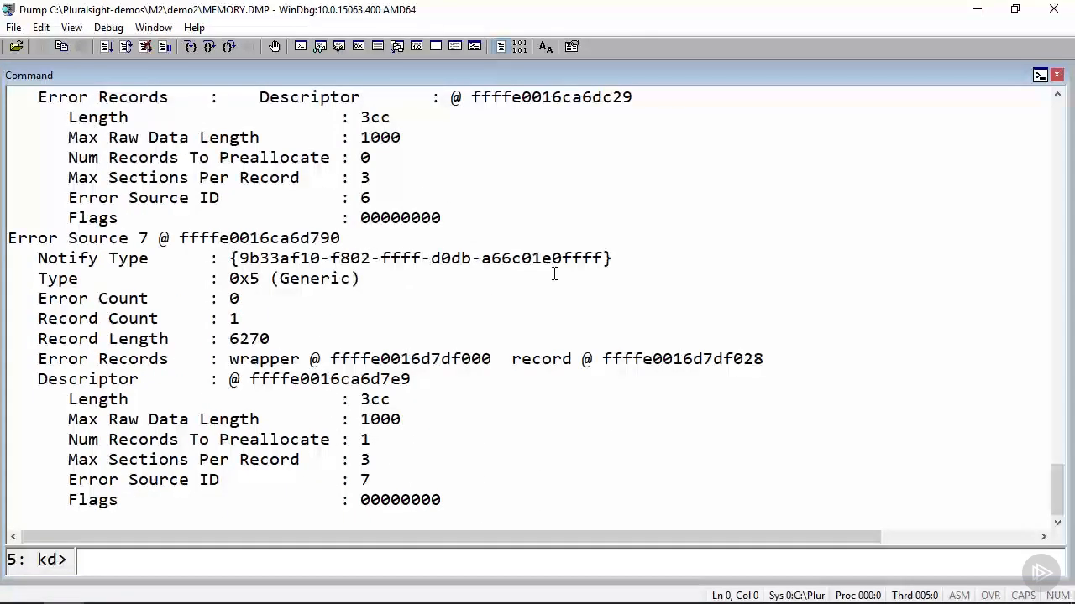
Run .bugcheck and highlight the second argument in its output, and run !analyze -show for the argument descriptions.
text(.bugcheck)
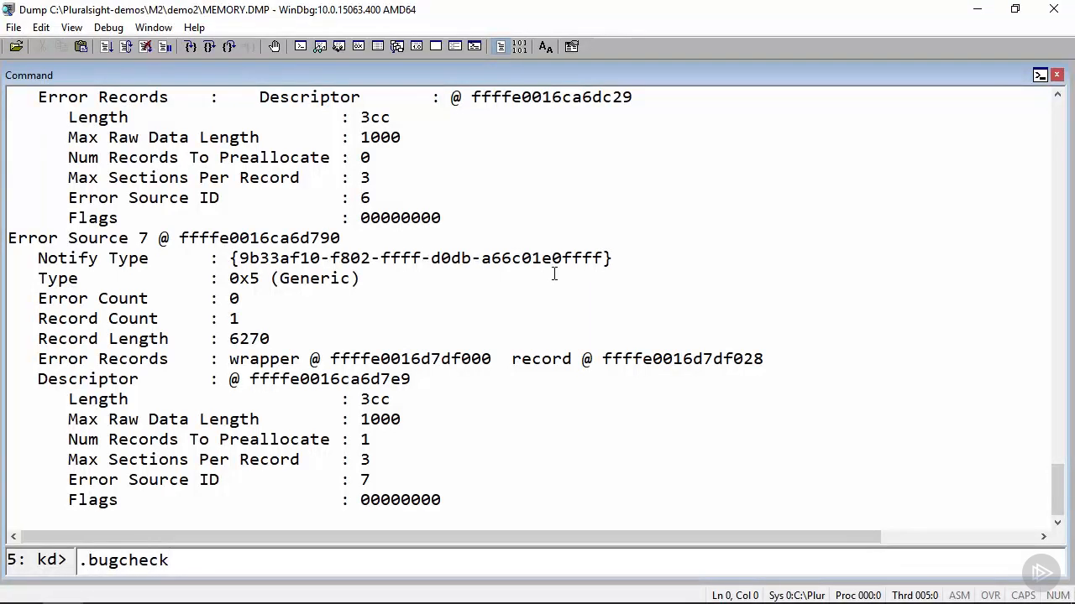
key(Return)
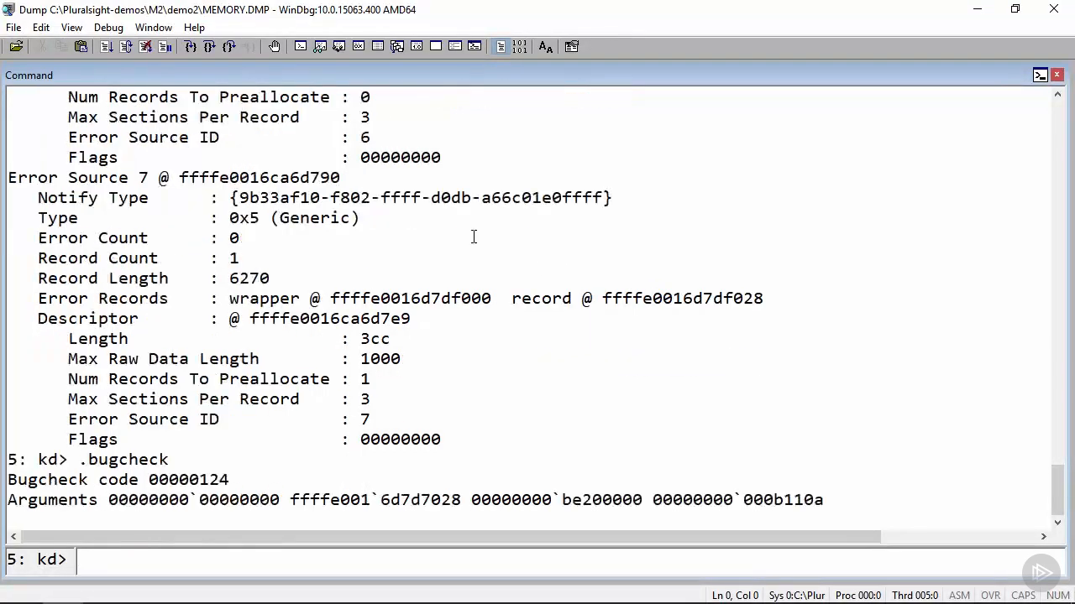
drag(291, 500, 462, 502)
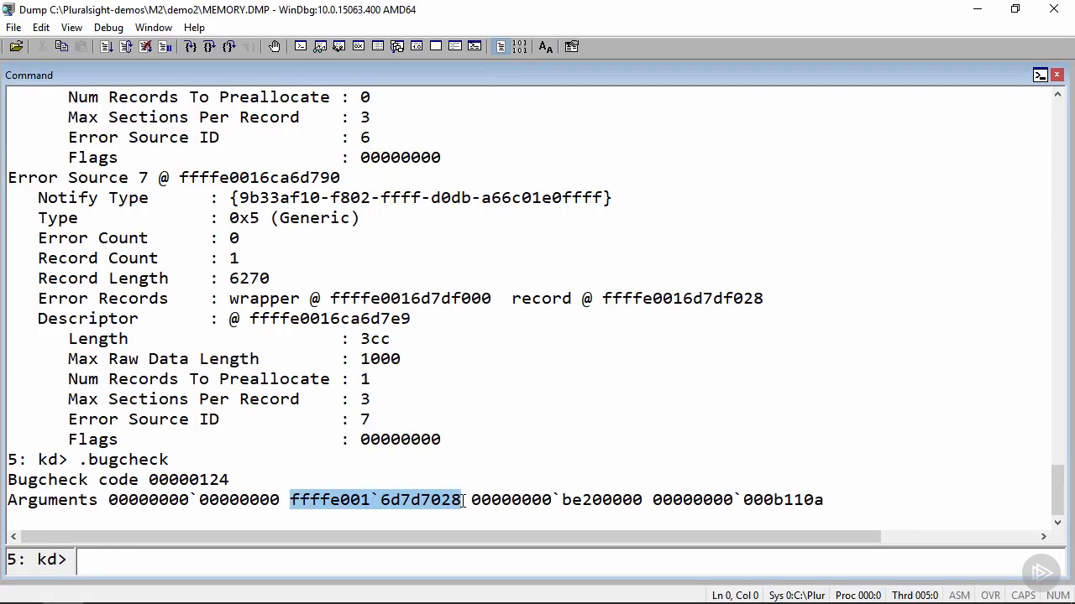
text(!analyze -show)
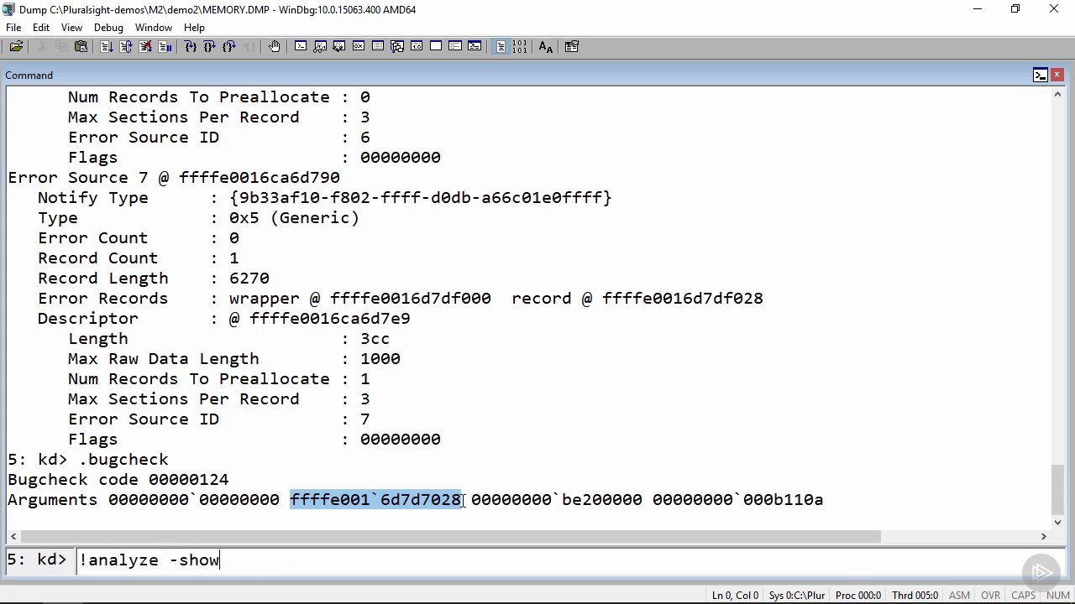
key(Return)
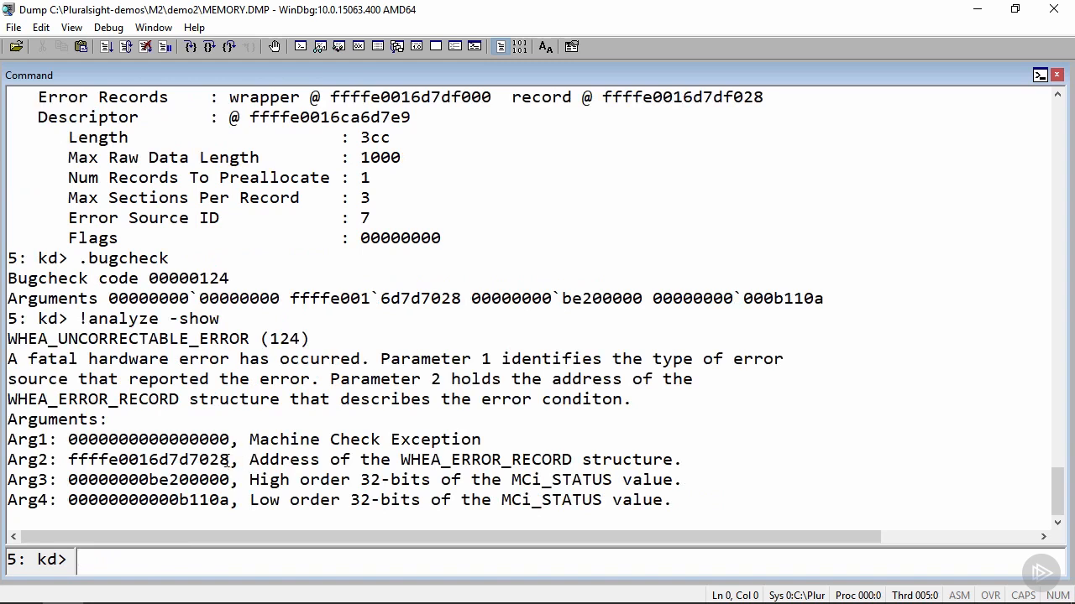
Copy the WHEA_ERROR_RECORD address from Arg2 and run !errrec ffffe0016d7d7028 without the trailing comma.
drag(179, 467, 110, 466)
key(ctrl+c)
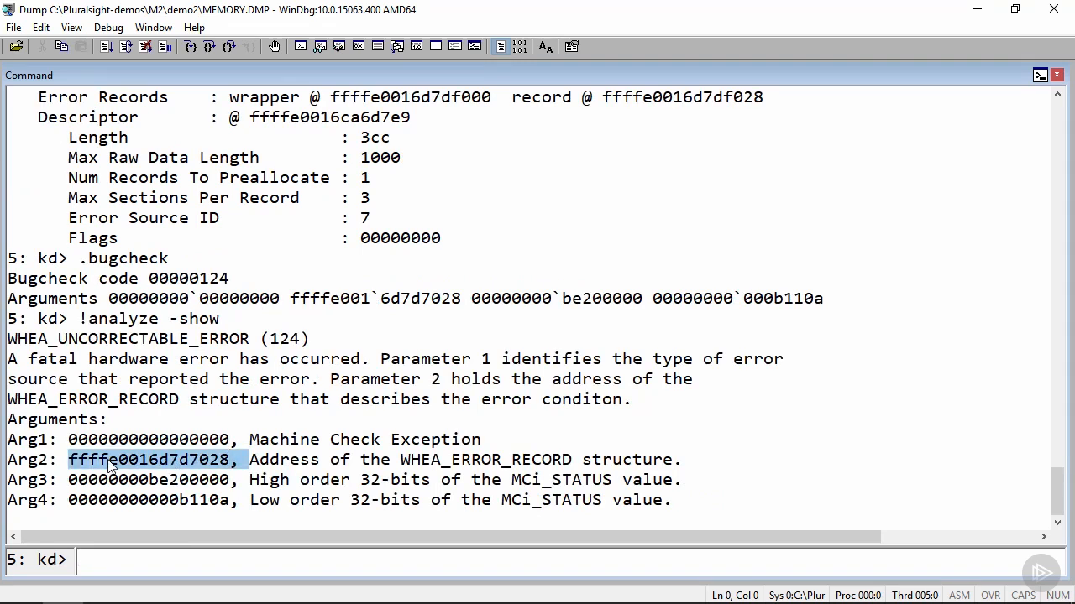
right_click(109, 467)
right_click(109, 467)
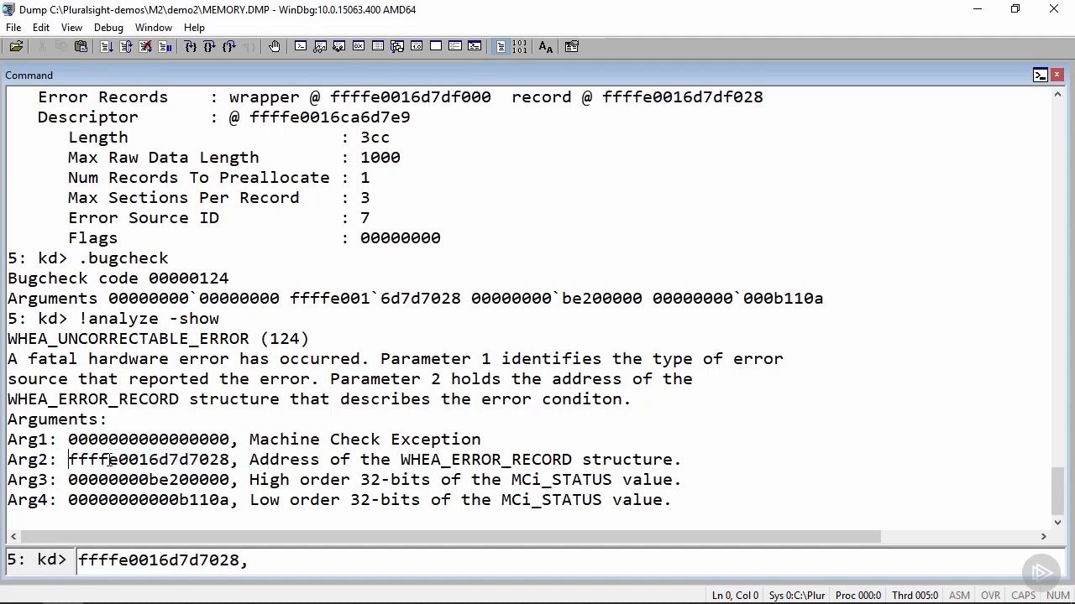
key(Left)
key(Left)
key(Home)
text(!errrec)
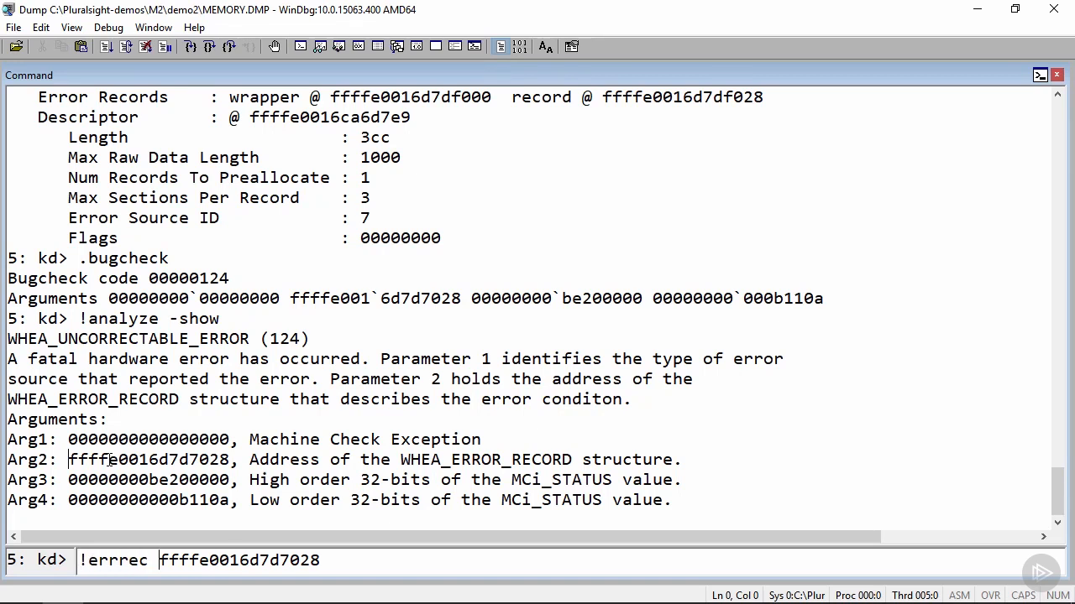
key(Return)
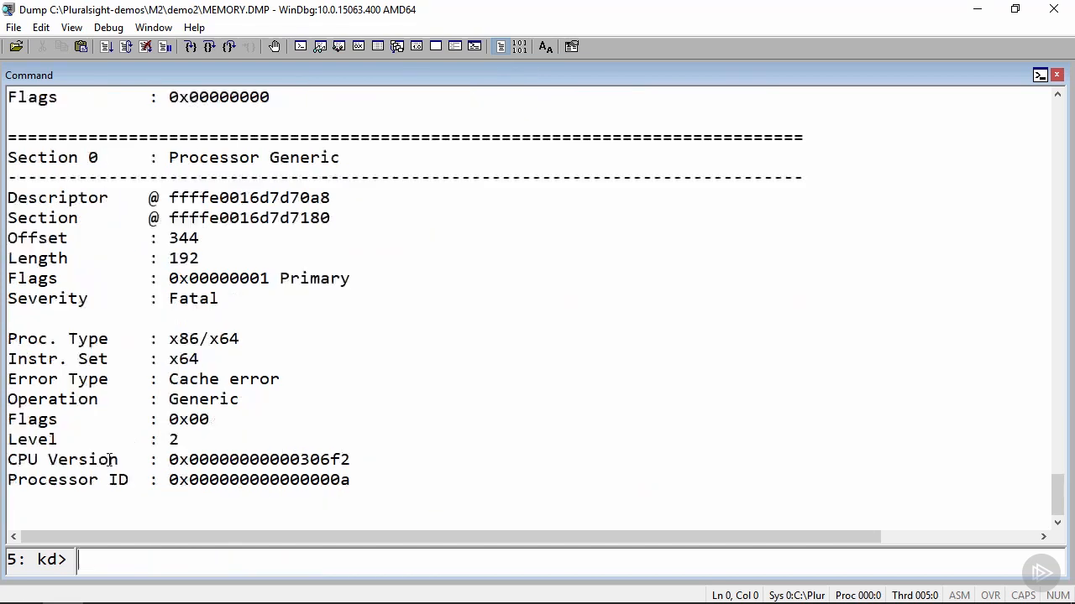
Return to the start of the !errrec output and examine the record header, highlighting the command, the Notify Type value and the Severity value.
click(364, 349)
scroll(363, 344, up, 1)
scroll(363, 339, up, 20)
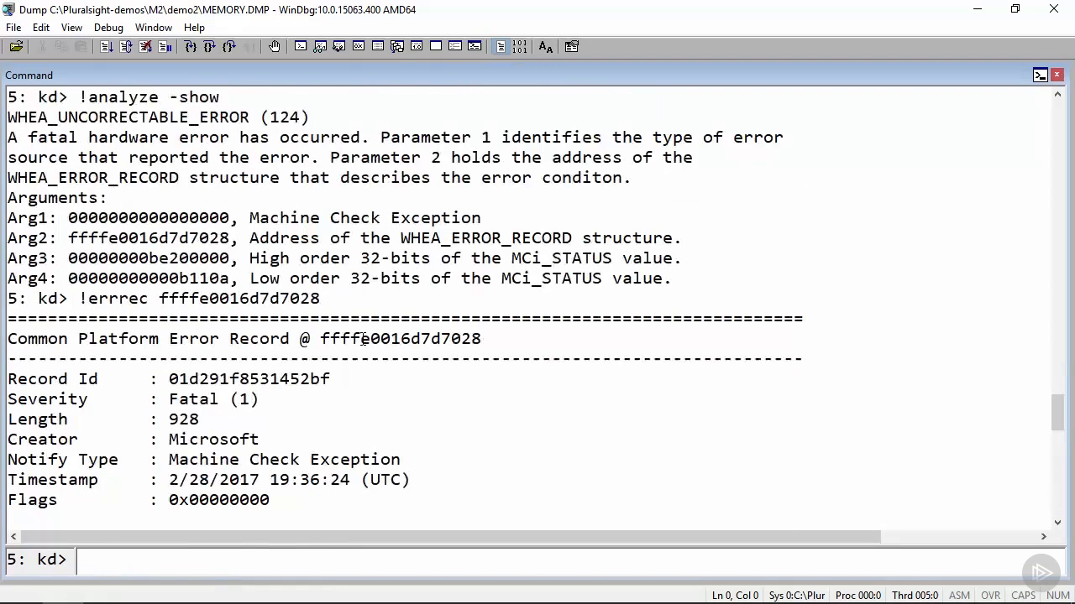
scroll(363, 340, down, 5)
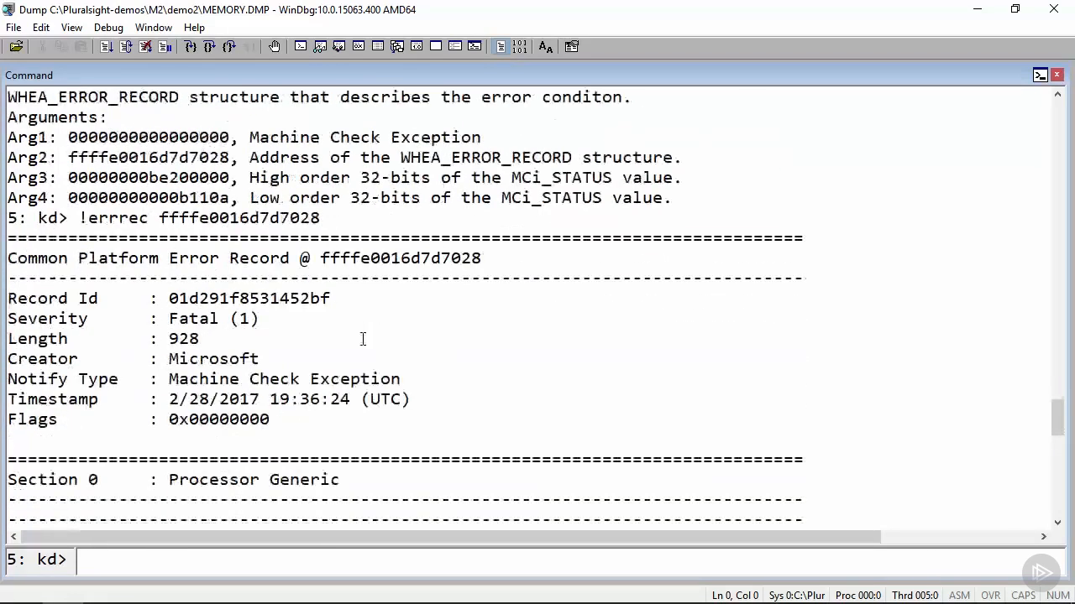
scroll(362, 339, down, 1)
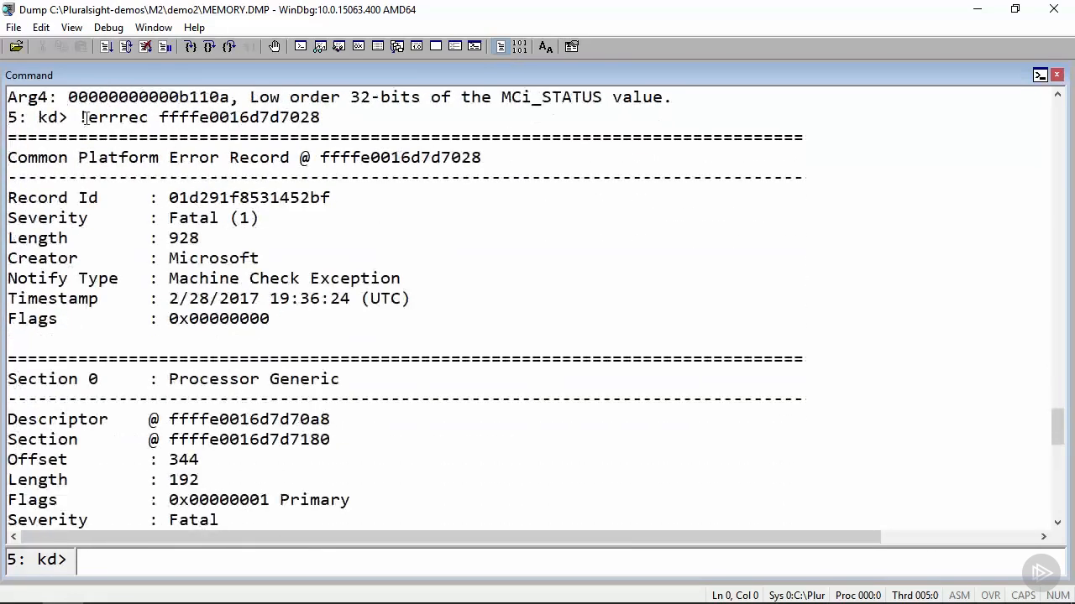
drag(80, 117, 340, 120)
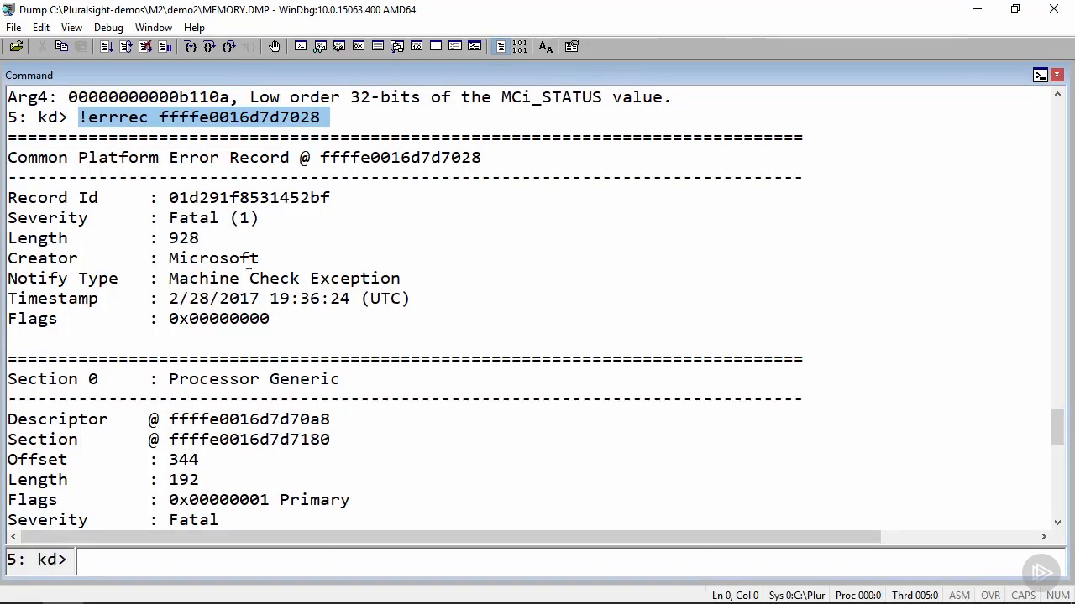
click(168, 278)
drag(168, 278, 408, 280)
drag(225, 219, 168, 219)
Examine Sections 0 to 2 of the error record, highlighting the Error Type value in Section 0 and the Error value in Section 2.
scroll(345, 223, down, 4)
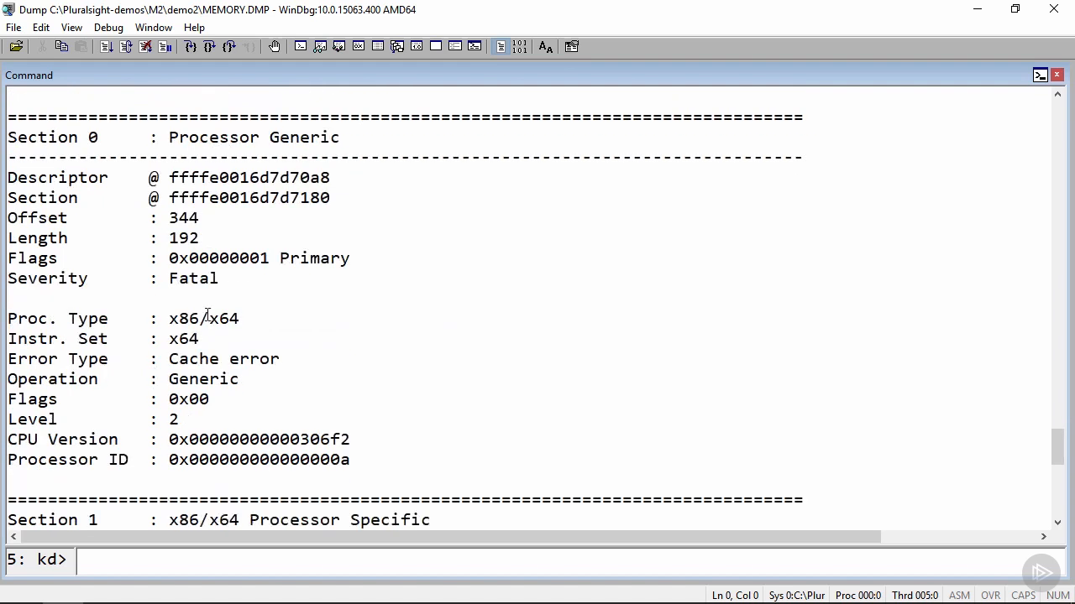
drag(165, 361, 293, 362)
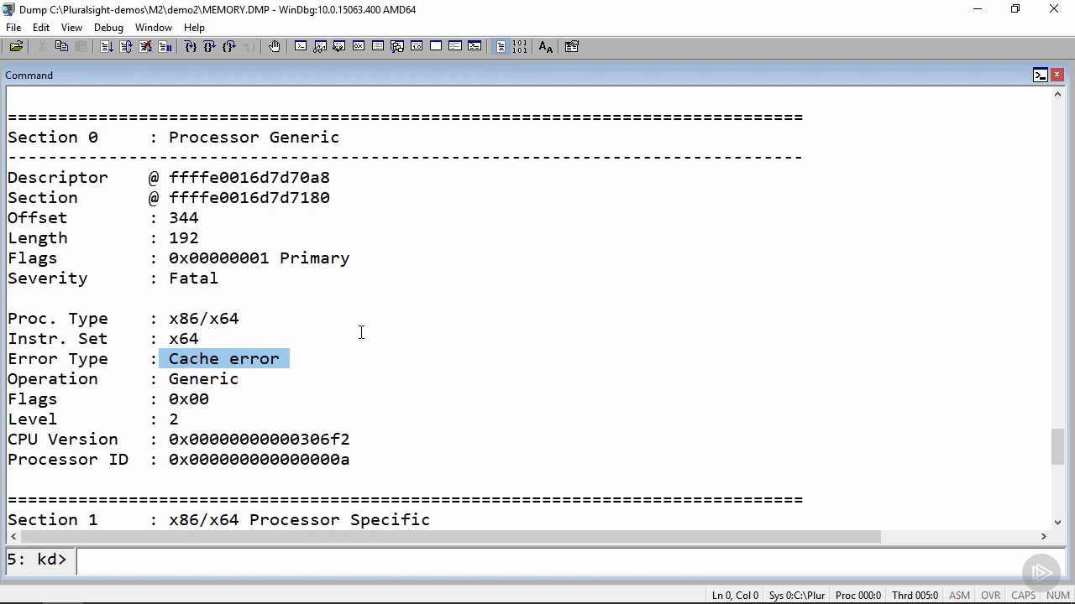
scroll(361, 332, down, 3)
scroll(361, 332, down, 3)
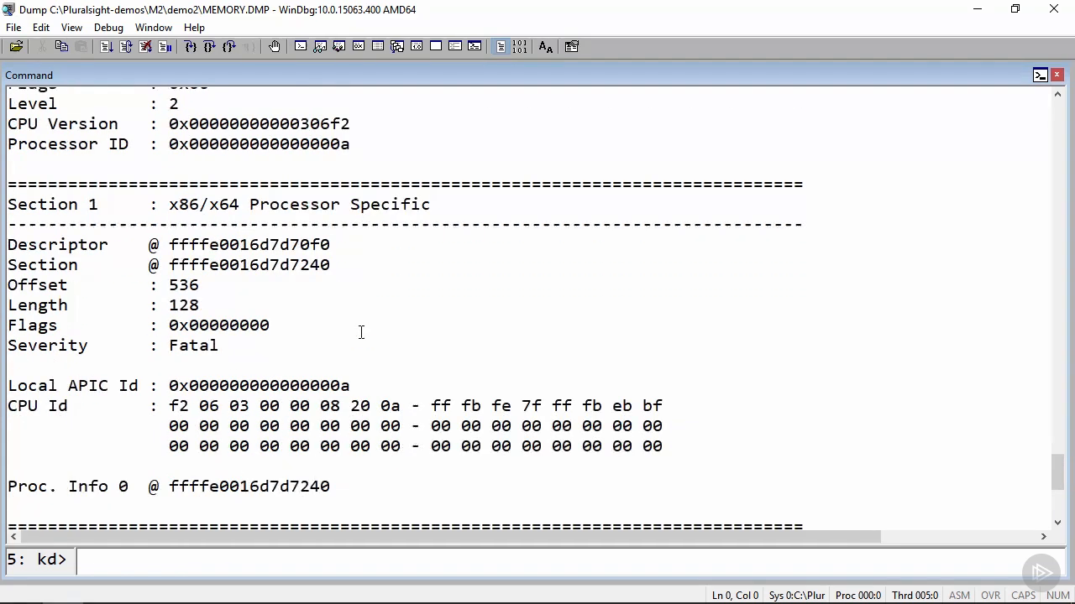
scroll(361, 332, down, 5)
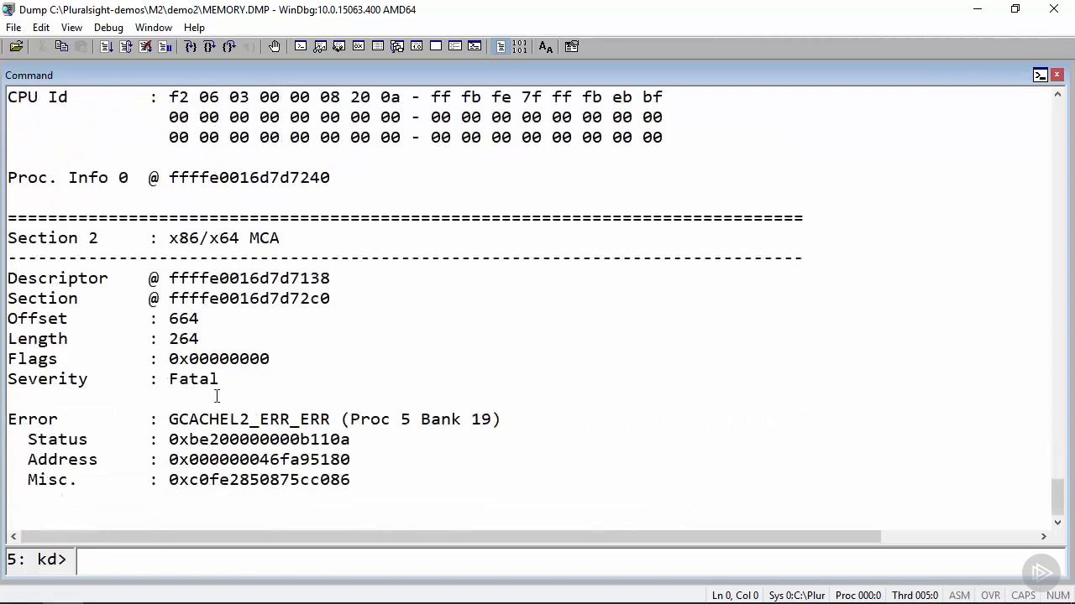
drag(170, 418, 511, 420)
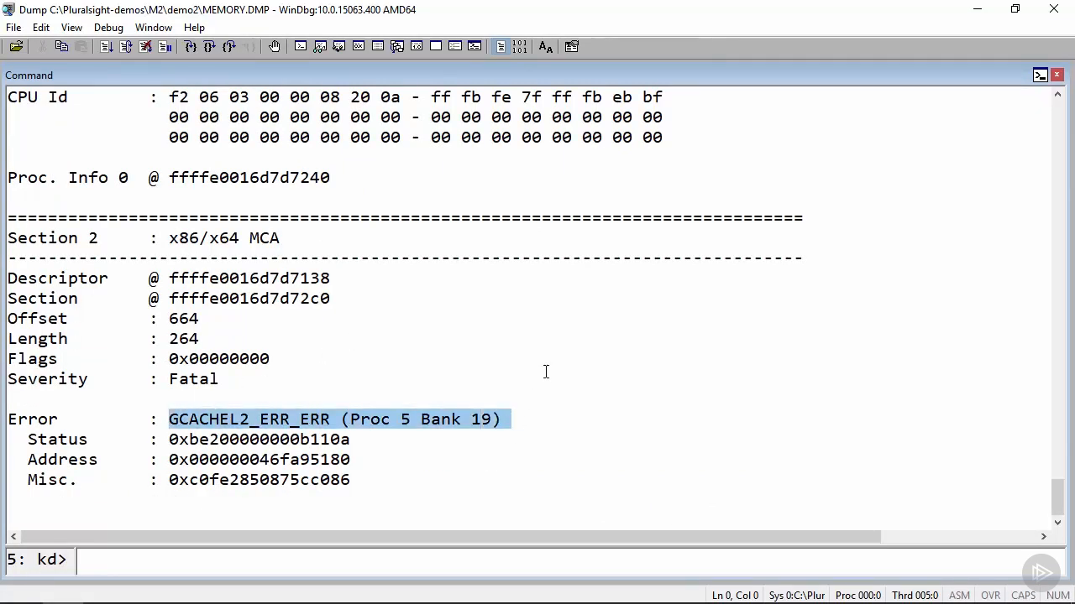